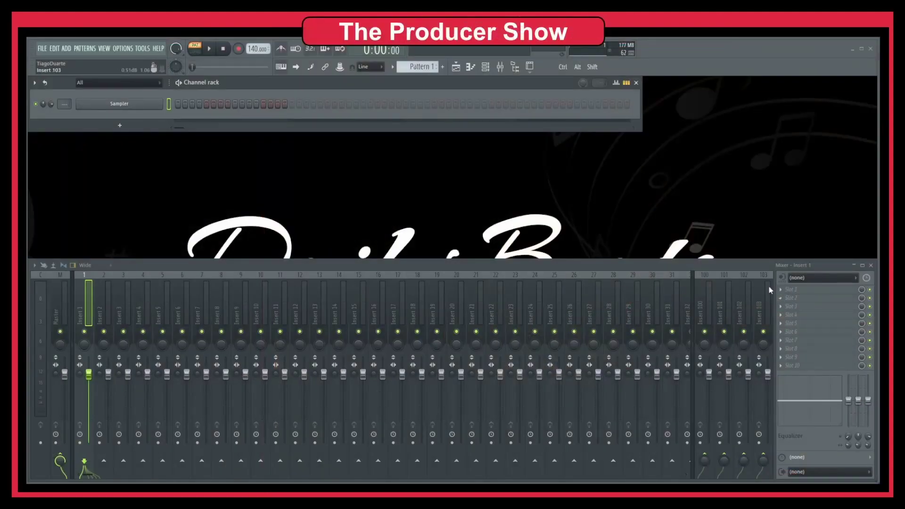
Load Fruity Multiband Compressor into the first effect slot of Insert 1 and place its window above the mixer.
click(797, 290)
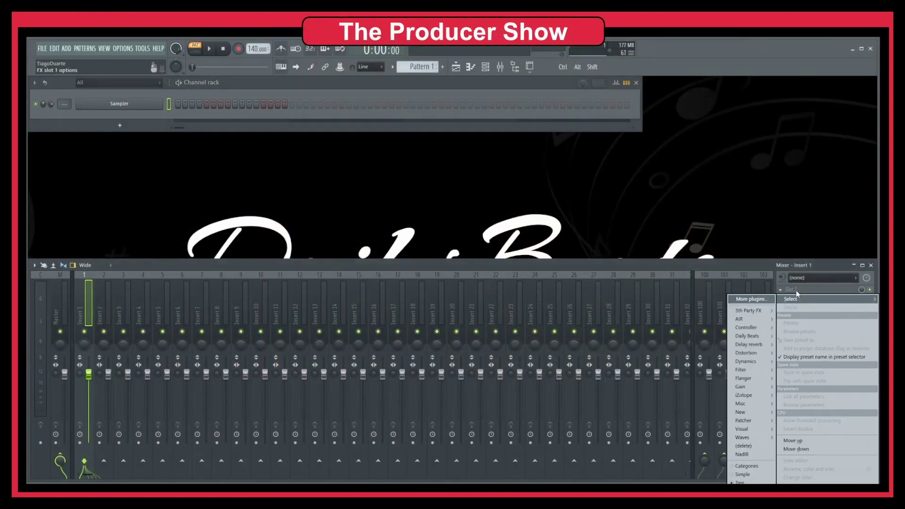
mouse_move(745, 358)
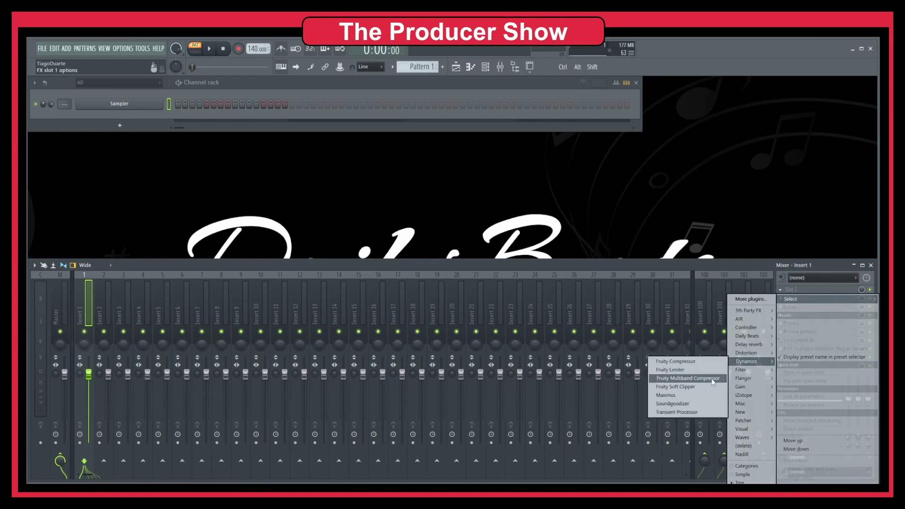
click(685, 378)
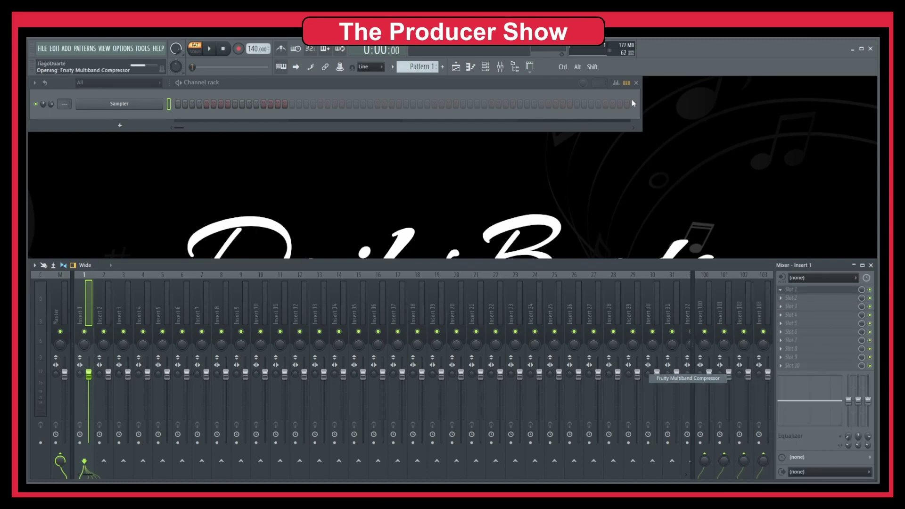
drag(383, 184, 296, 133)
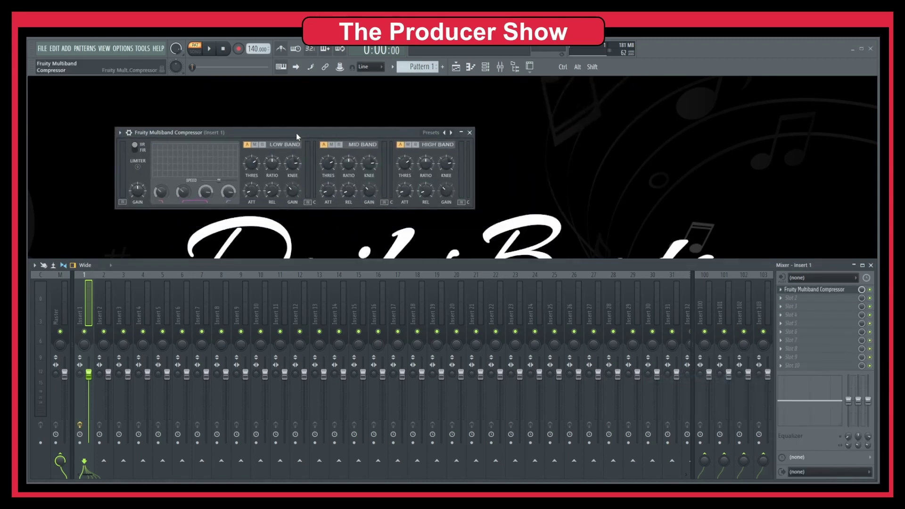
Load Maximus into the second effect slot of Insert 1 and place its window beside the compressor with the mixer closed.
click(795, 298)
mouse_move(747, 413)
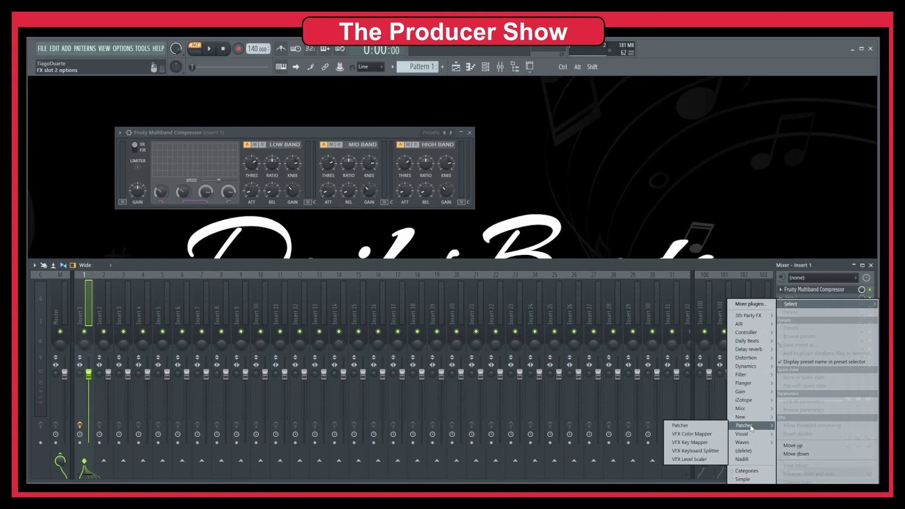
mouse_move(749, 366)
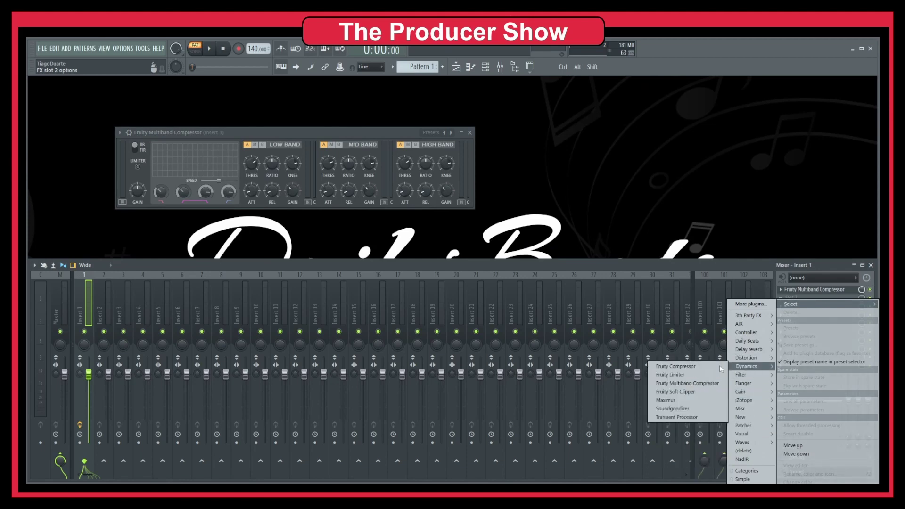
click(685, 400)
click(870, 266)
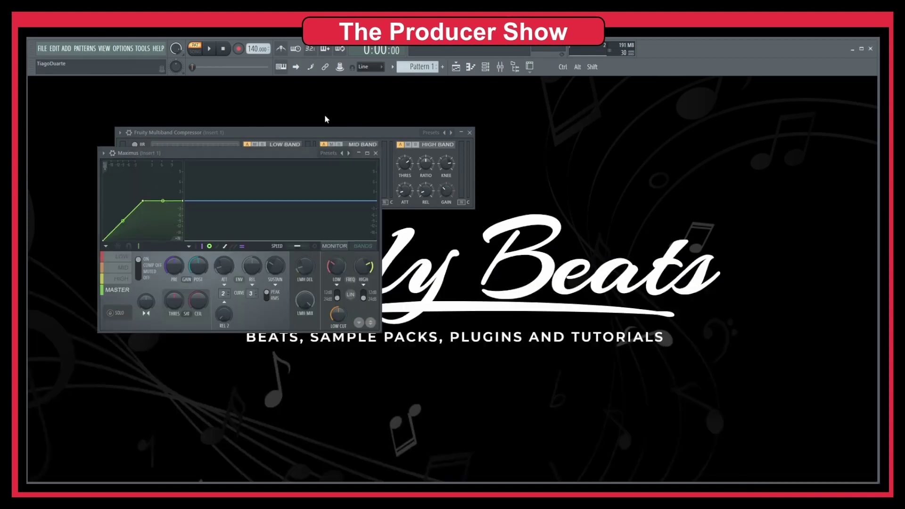
drag(240, 149, 628, 133)
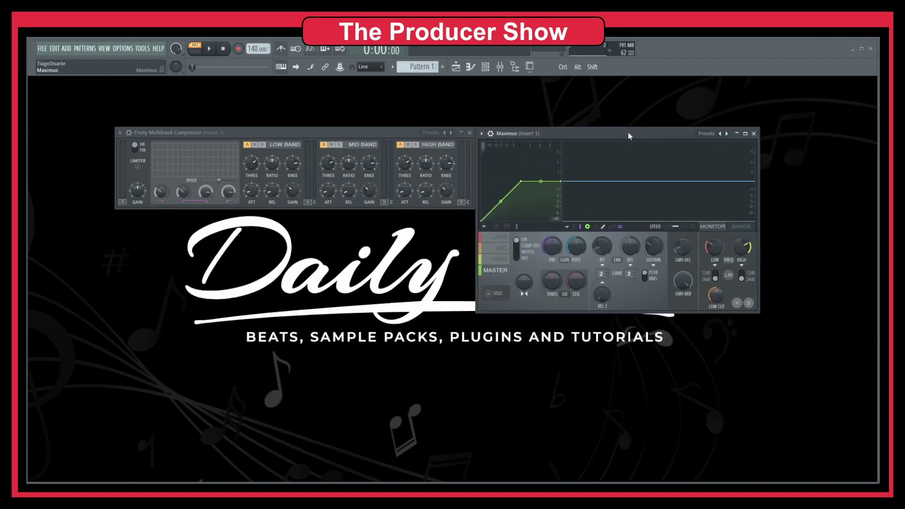
Show the frequency bands in Maximus and shift the low band's crossover slightly, closing both plugin windows when done.
click(741, 226)
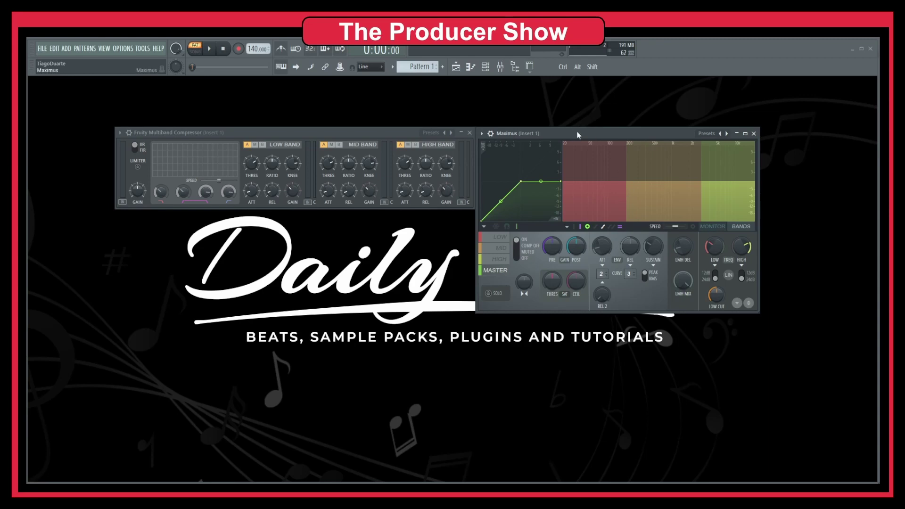
drag(625, 191, 624, 162)
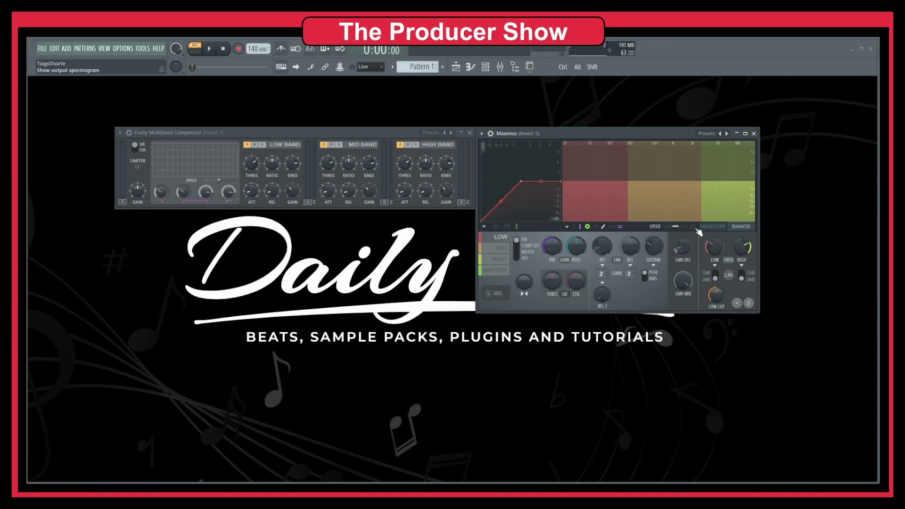
click(754, 133)
click(469, 132)
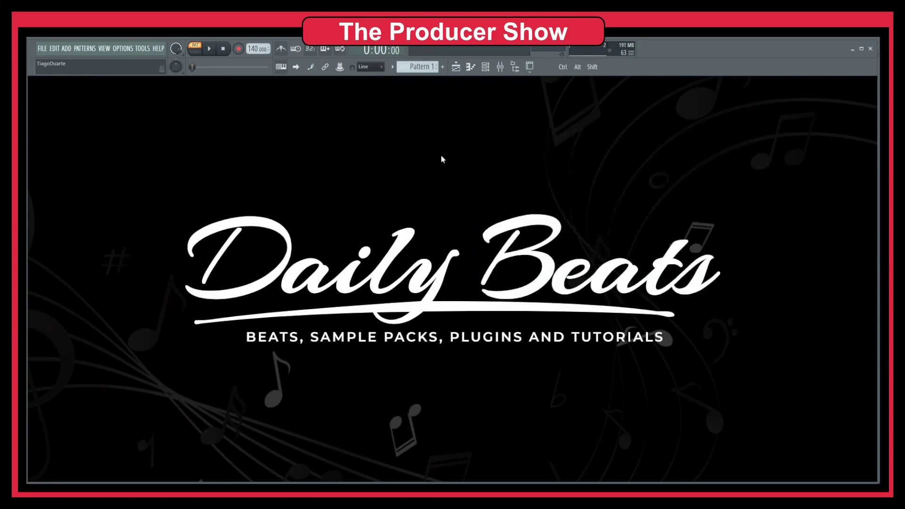
Reopen the mixer and load Patcher into the third effect slot of Insert 1, closing the mixer when done.
click(501, 67)
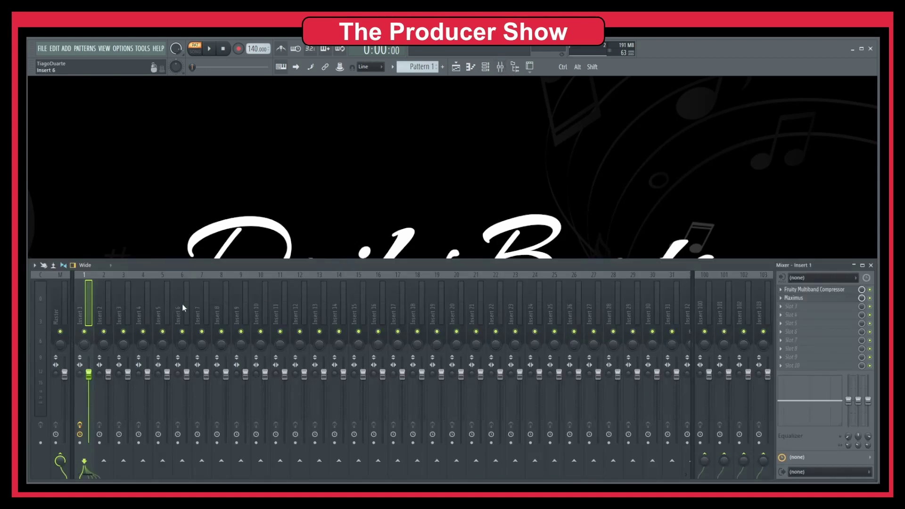
click(795, 307)
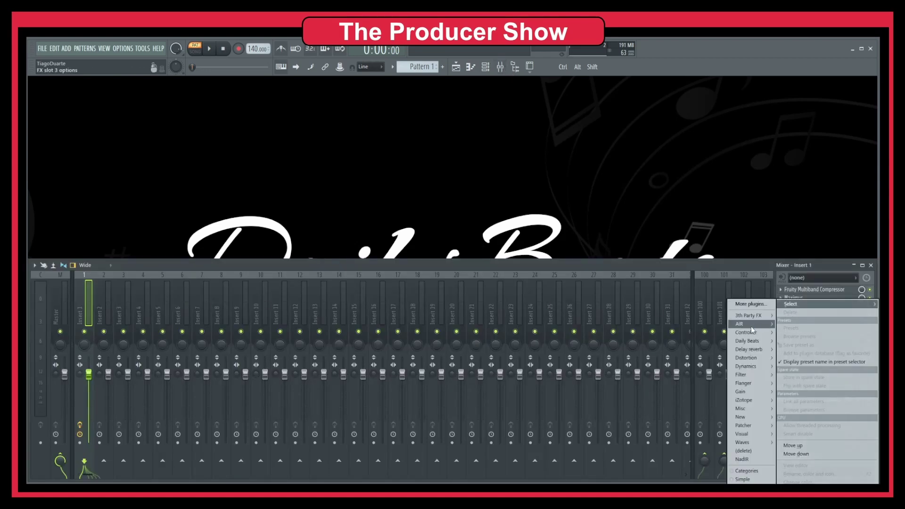
mouse_move(748, 425)
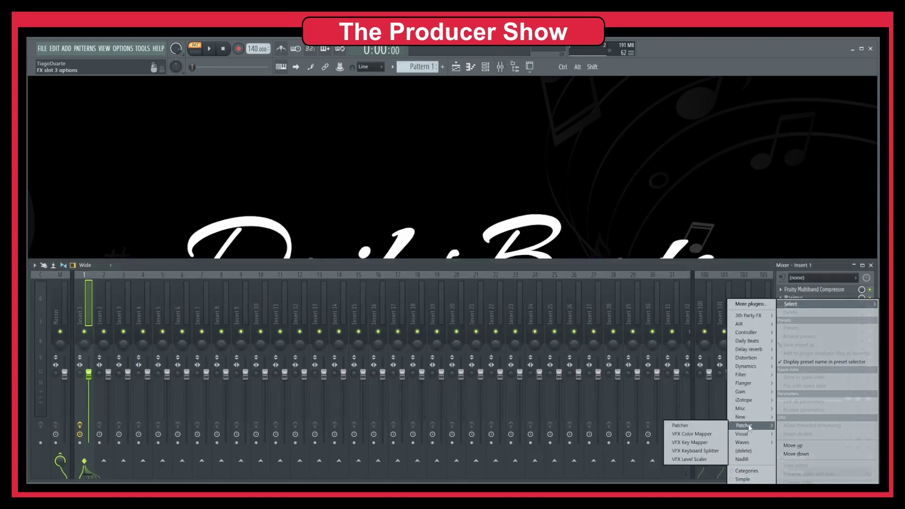
click(706, 427)
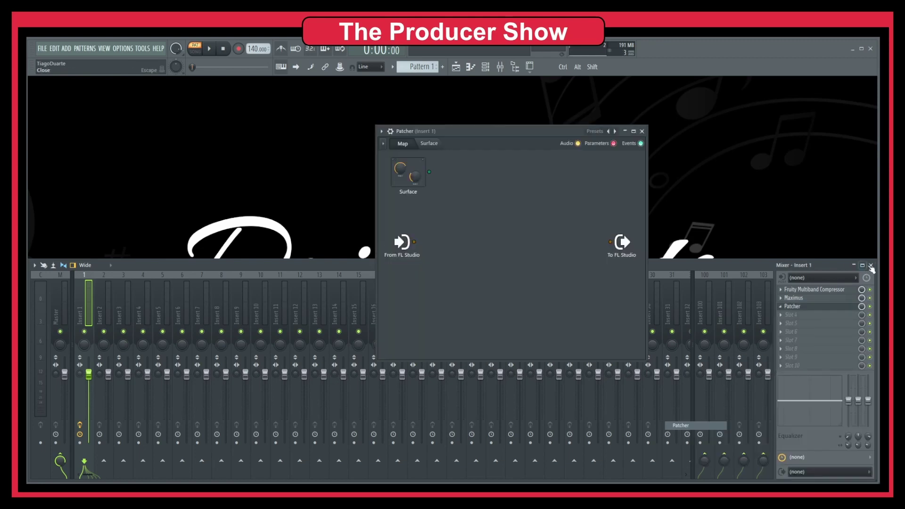
click(871, 266)
Enlarge the Patcher window and spread the From FL Studio and To FL Studio nodes to opposite ends of the map.
drag(487, 135, 271, 117)
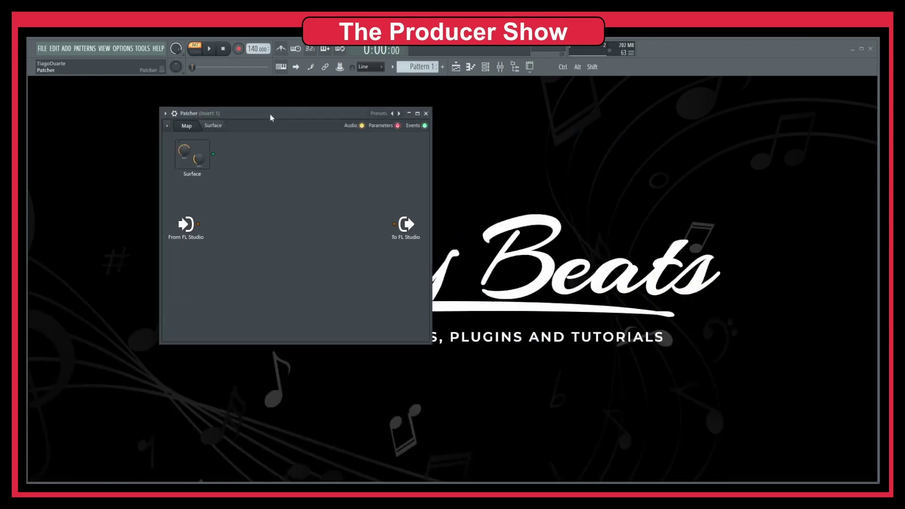
drag(434, 352, 767, 406)
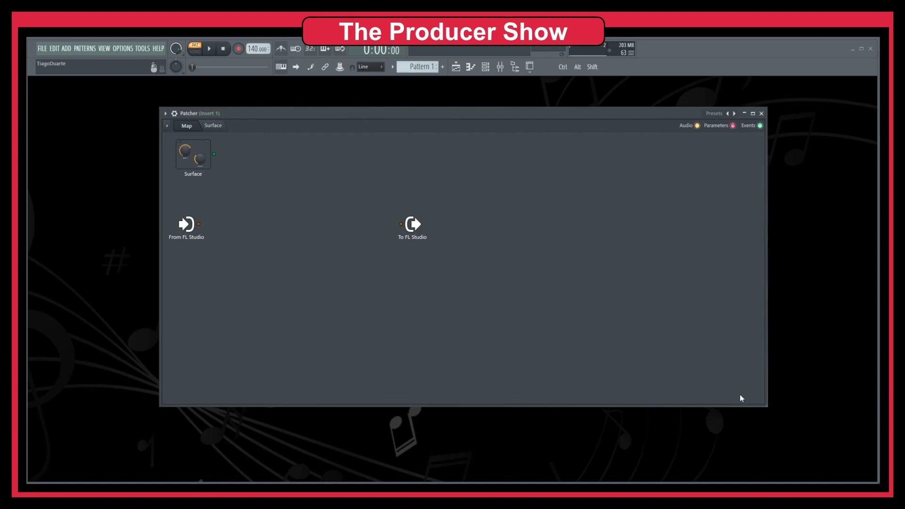
drag(419, 231, 728, 263)
drag(193, 225, 197, 264)
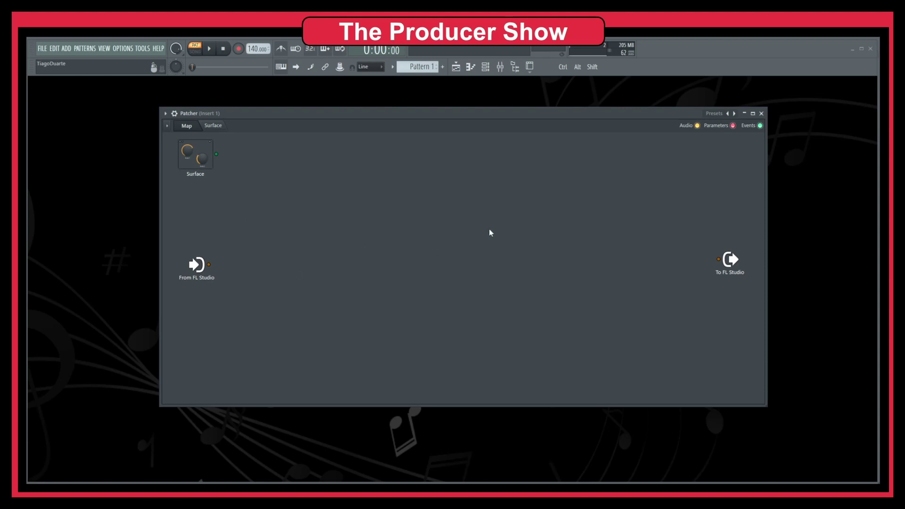
Add a Frequency Splitter effect to the Patcher map and place it close to the From FL Studio node.
right_click(305, 215)
mouse_move(321, 229)
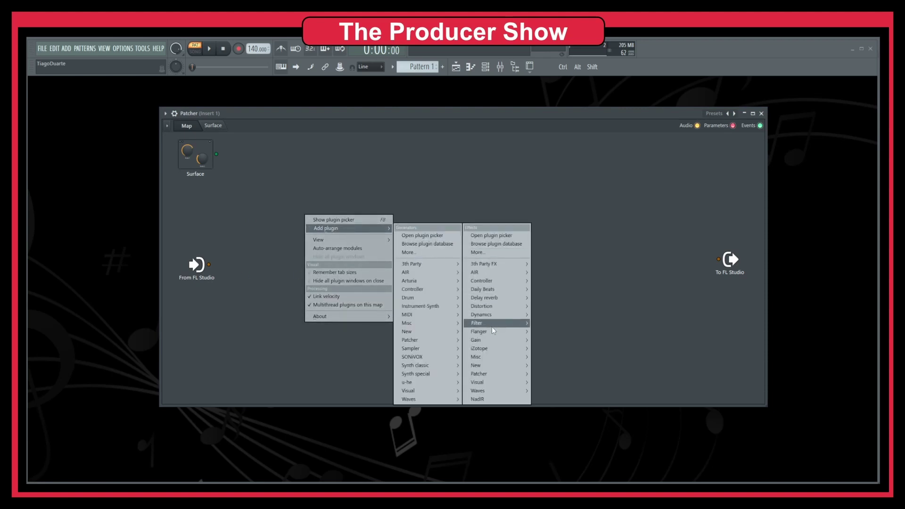
mouse_move(486, 366)
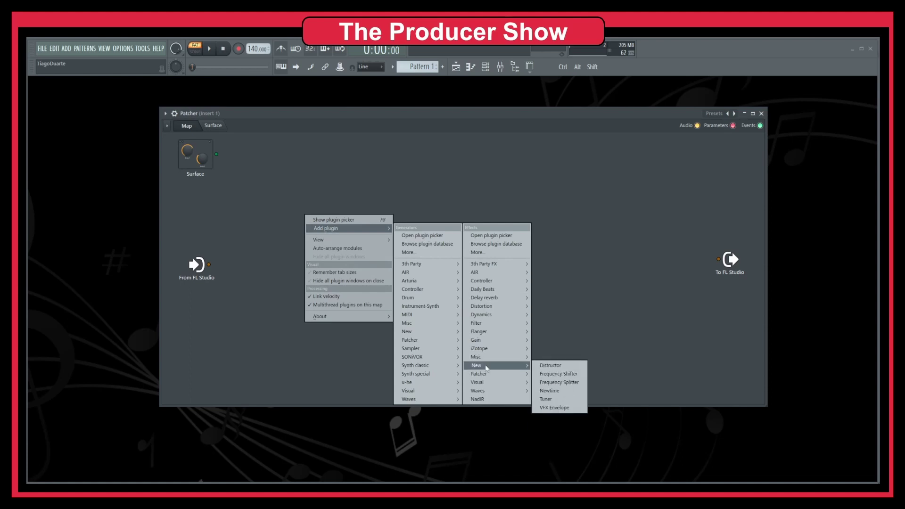
click(561, 383)
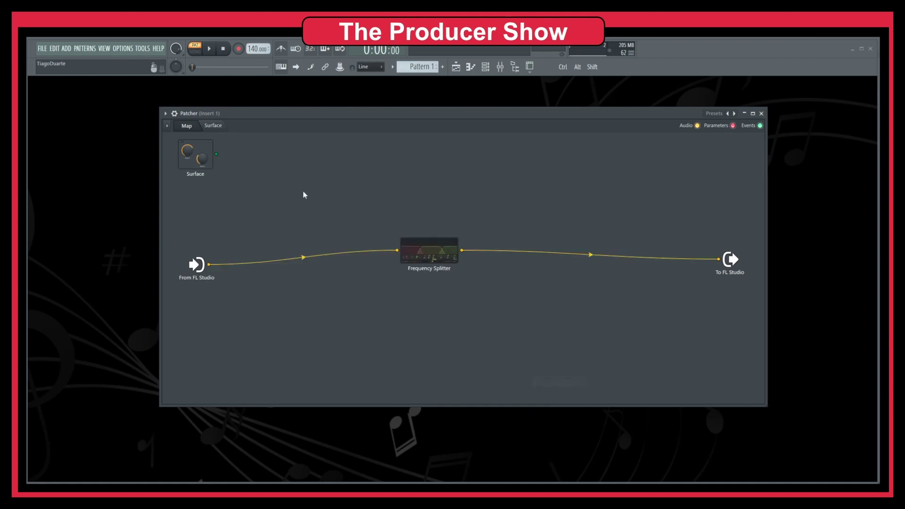
drag(428, 262, 307, 275)
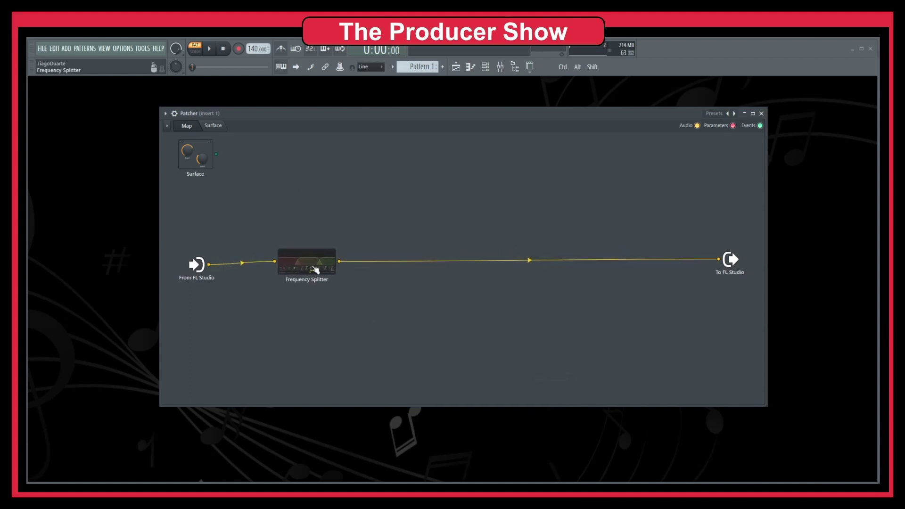
Open the Frequency Splitter to examine its three bands and available presets, closing it without choosing a preset.
click(314, 270)
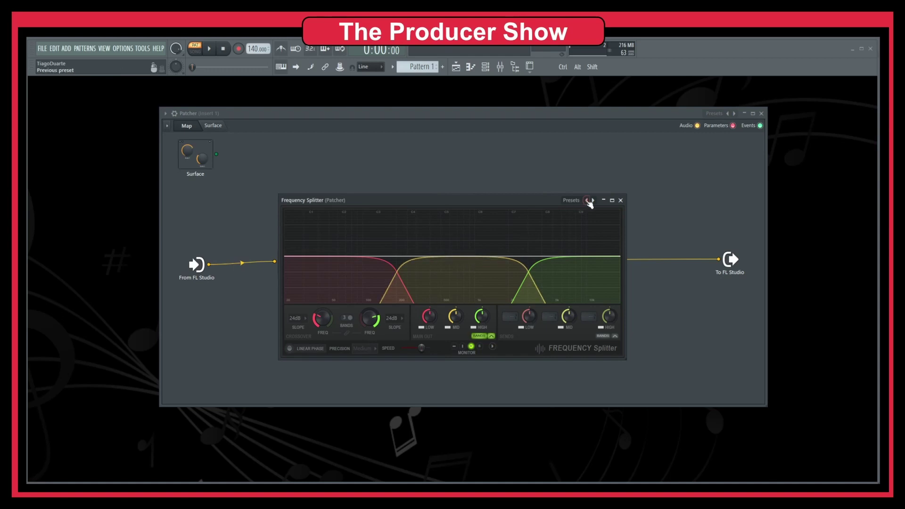
right_click(593, 200)
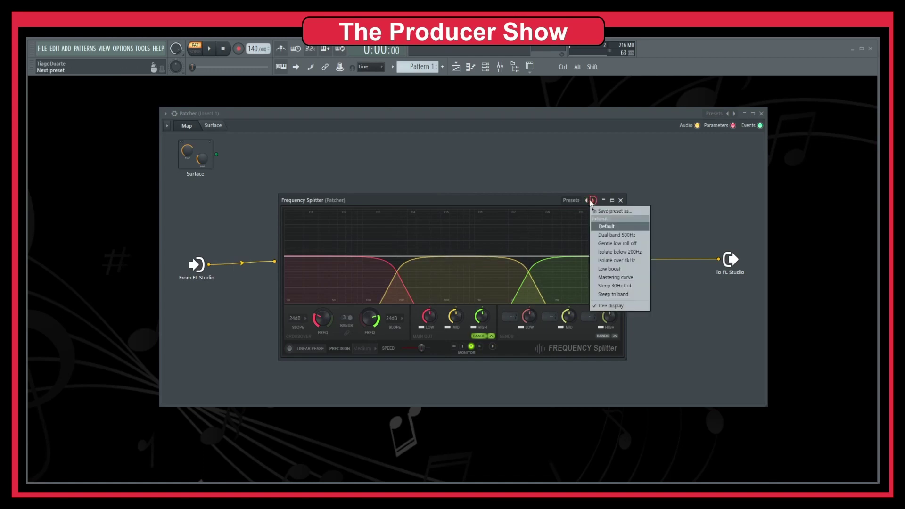
click(534, 202)
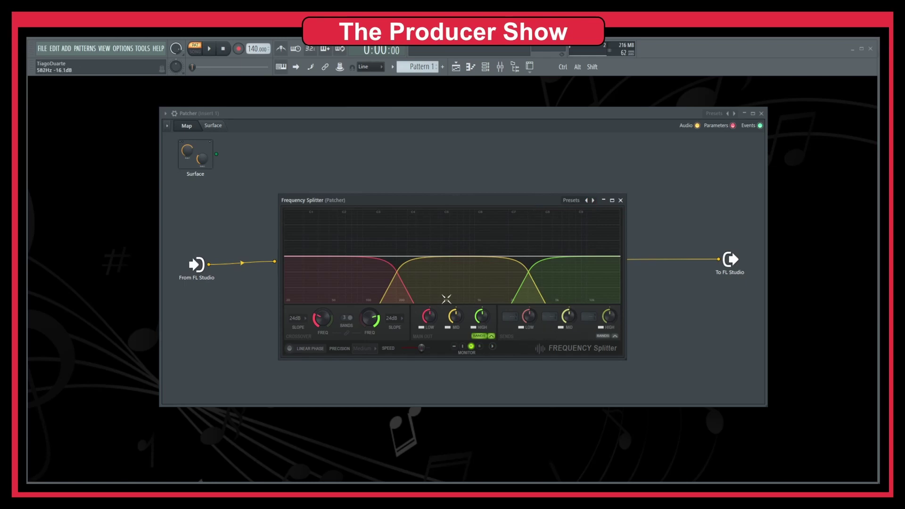
drag(402, 202, 365, 179)
click(590, 182)
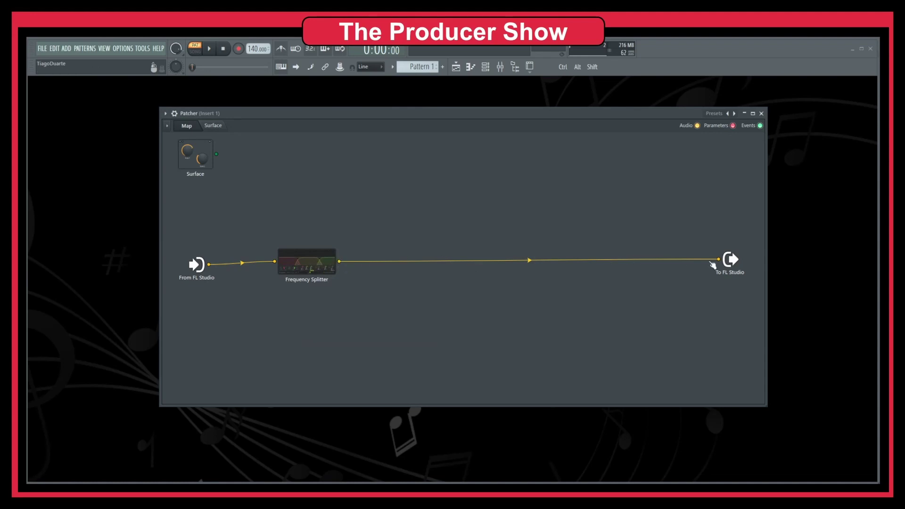
Activate the Frequency Splitter's Send 1, Send 2 and Send 3 audio outputs and disconnect its main output from To FL Studio.
right_click(308, 259)
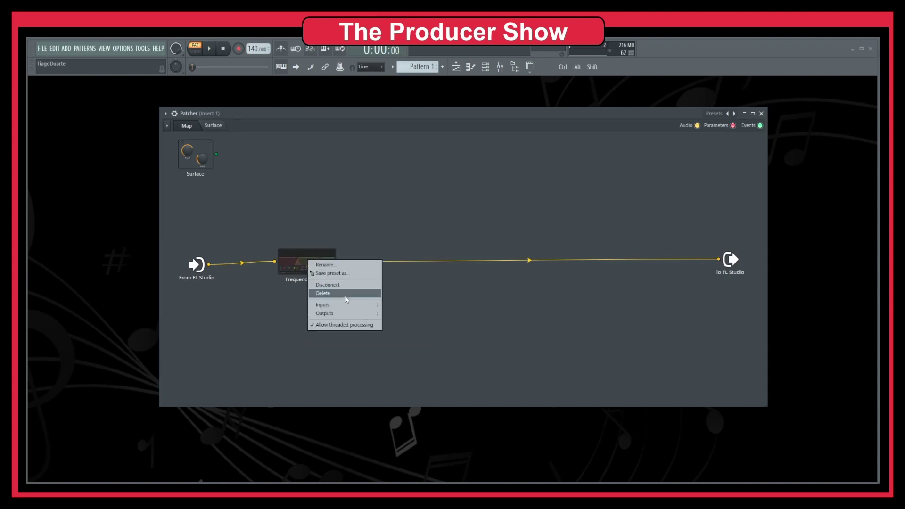
mouse_move(351, 314)
mouse_move(401, 314)
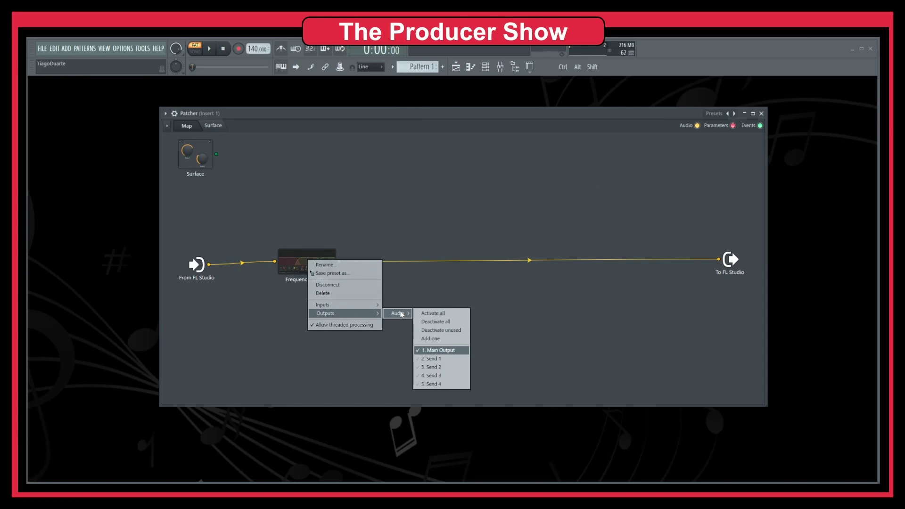
click(445, 359)
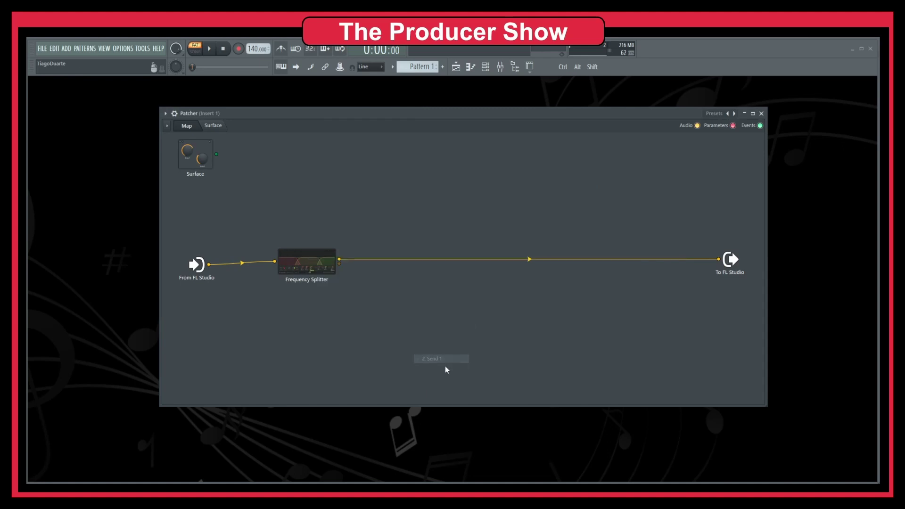
right_click(317, 263)
mouse_move(376, 319)
mouse_move(406, 315)
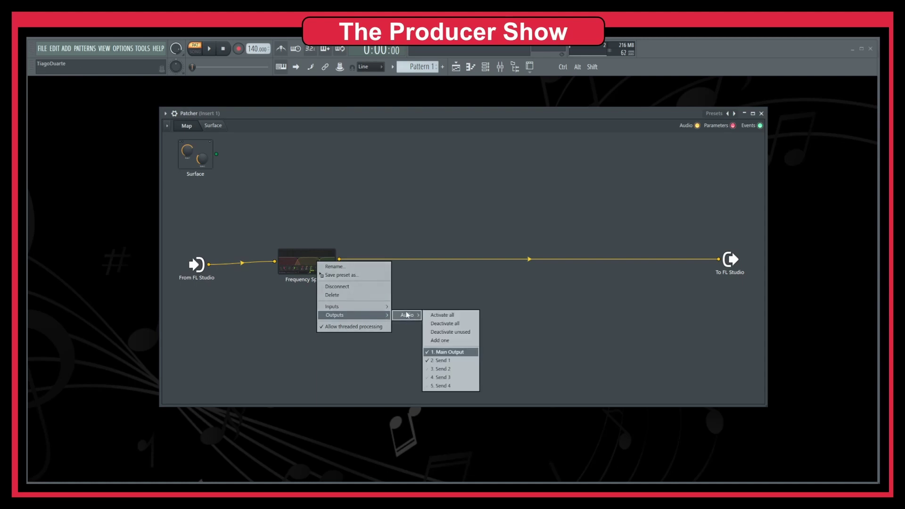
click(445, 365)
right_click(324, 272)
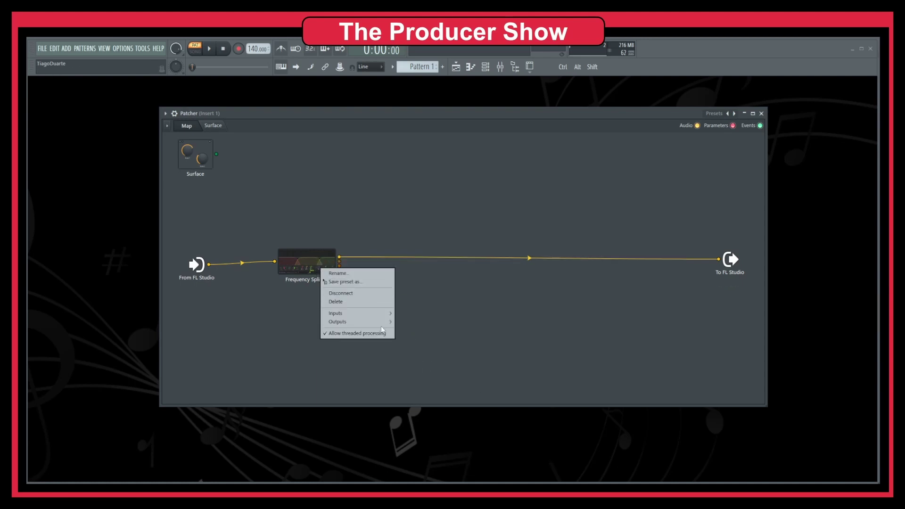
mouse_move(369, 324)
mouse_move(409, 324)
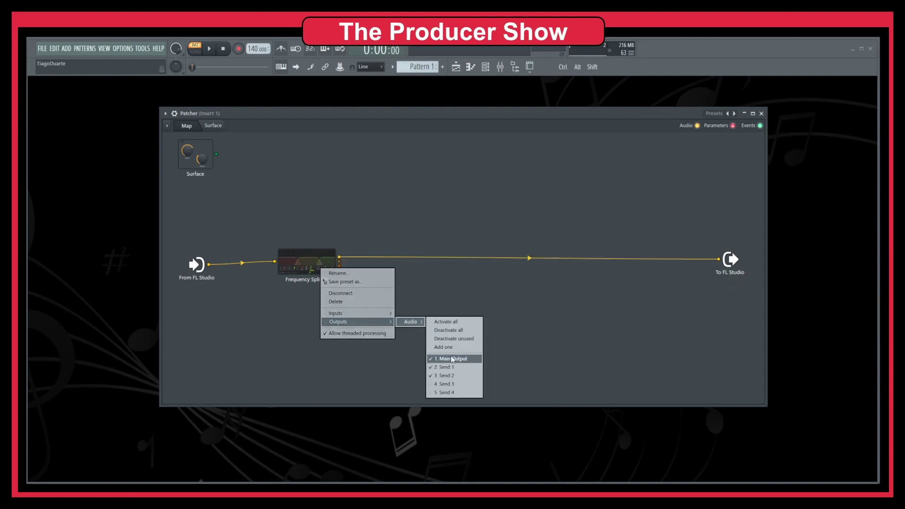
click(454, 384)
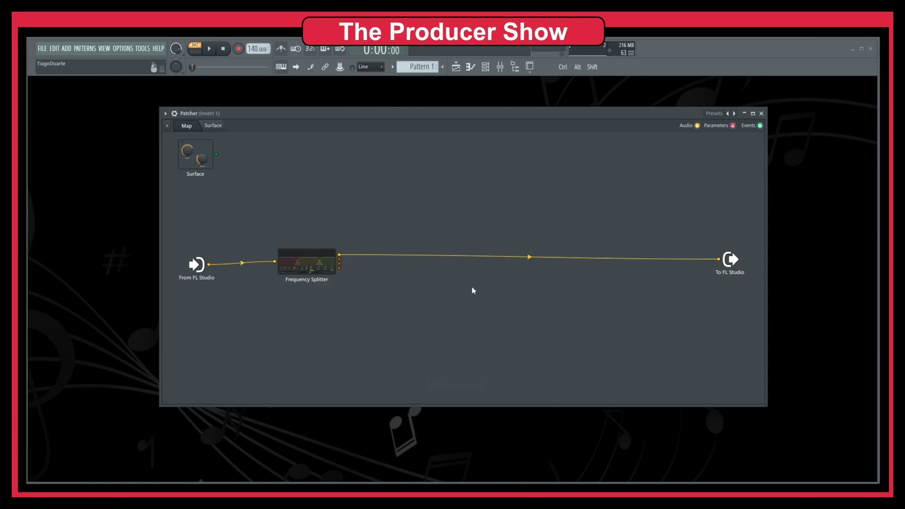
drag(719, 258, 590, 255)
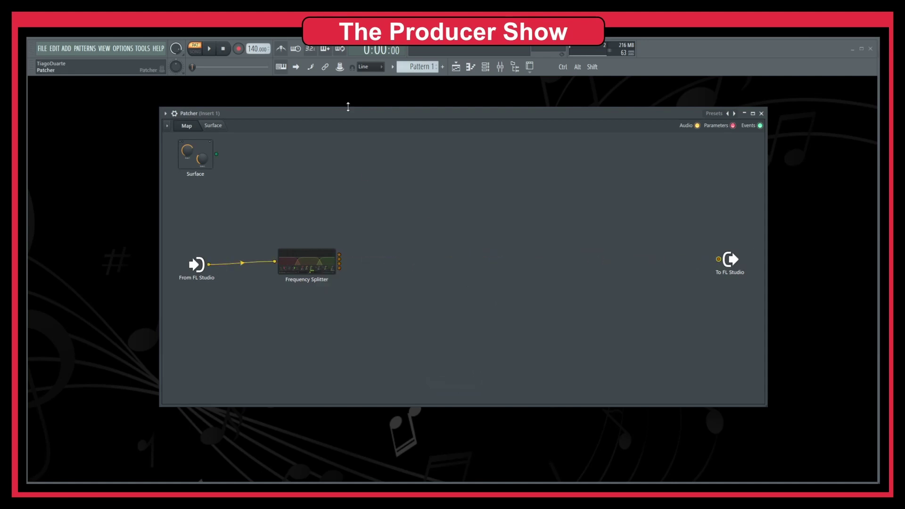
Show the browser and move the Patcher window lower, clear of the browser.
click(516, 68)
drag(428, 114, 465, 186)
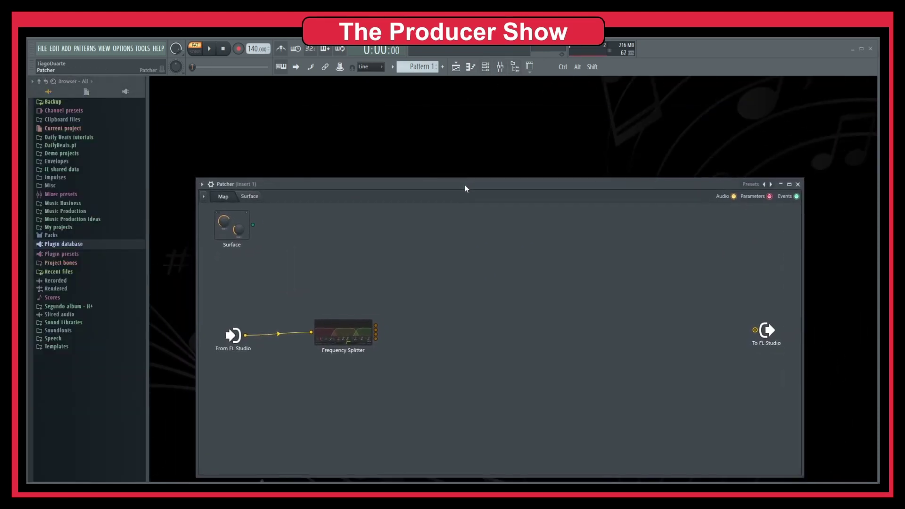
Show the playlist and place the DL Breaker loop from the Loops pack at the start of Track 1.
click(457, 71)
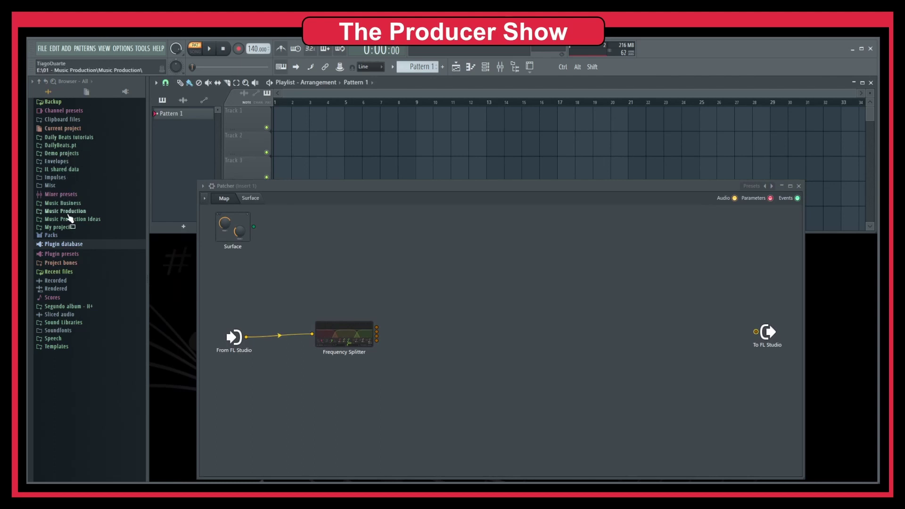
click(66, 236)
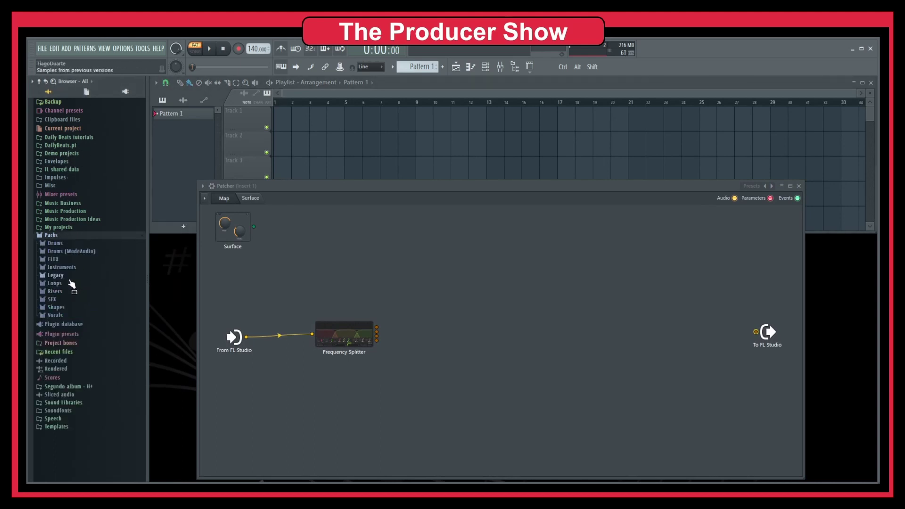
click(72, 284)
drag(61, 235, 281, 118)
click(282, 103)
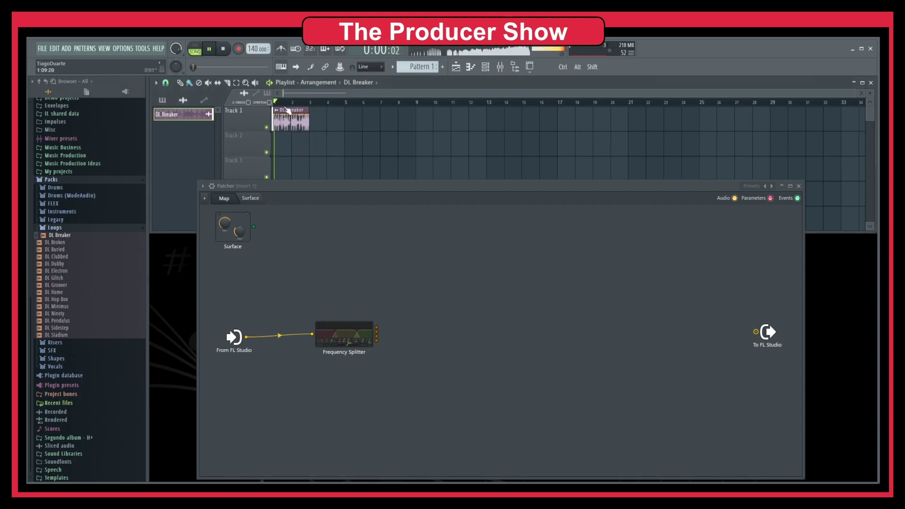
Route the DL Breaker clip to mixer Insert 1, close the playlist and briefly play the loop.
double_click(294, 124)
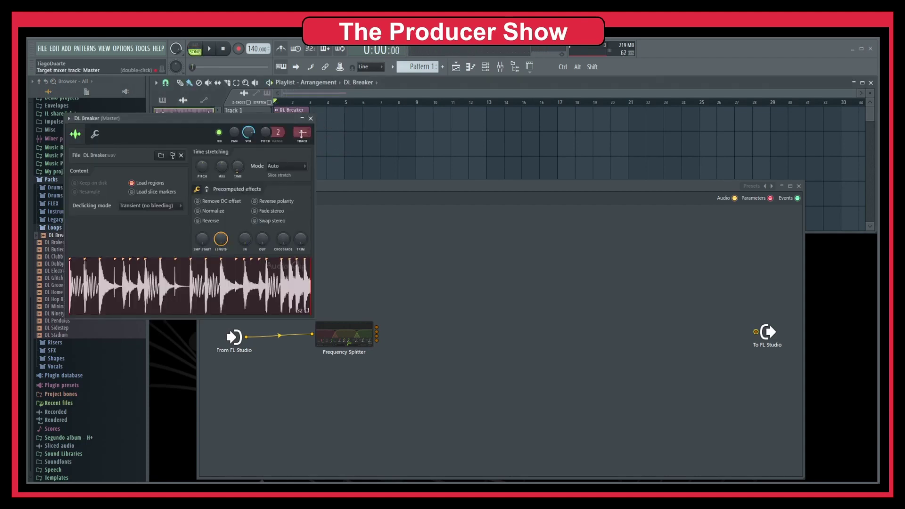
click(310, 118)
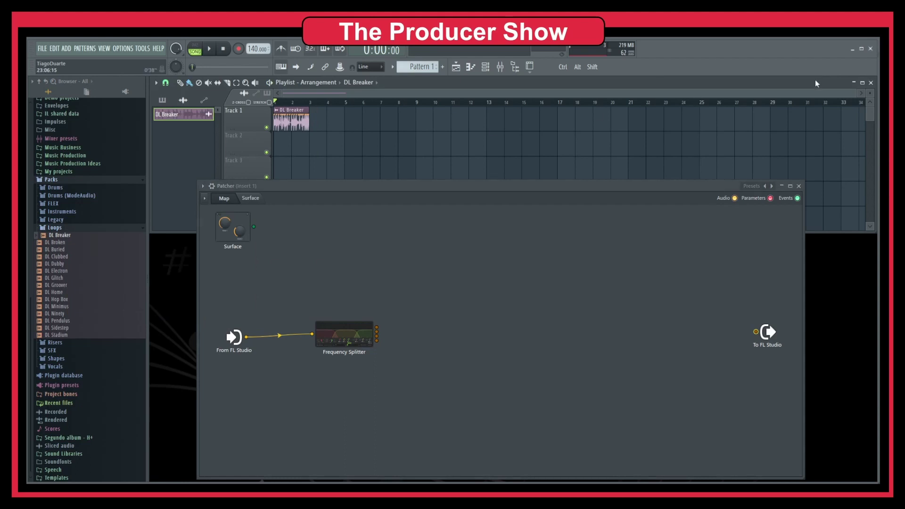
click(870, 82)
key(space)
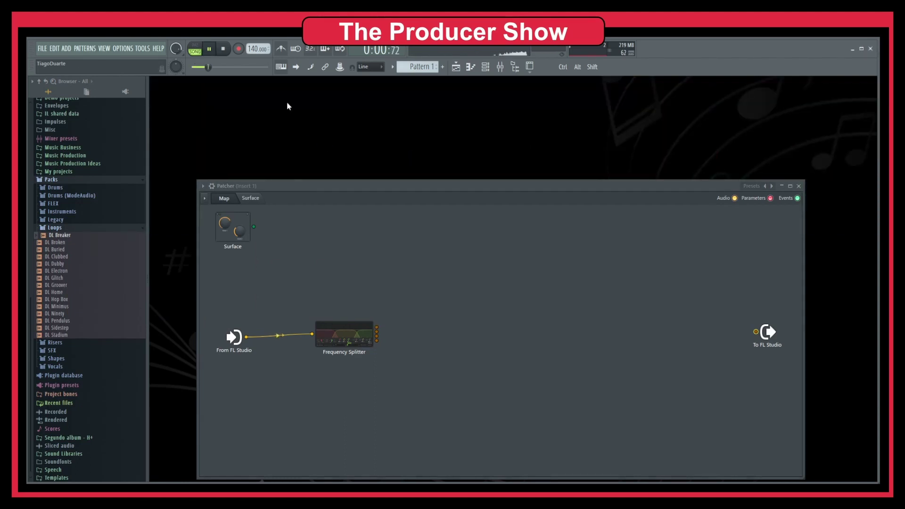
key(space)
Connect the Frequency Splitter's main output to To FL Studio and play the loop with the splitter open.
drag(354, 186, 336, 123)
drag(362, 268, 739, 268)
key(space)
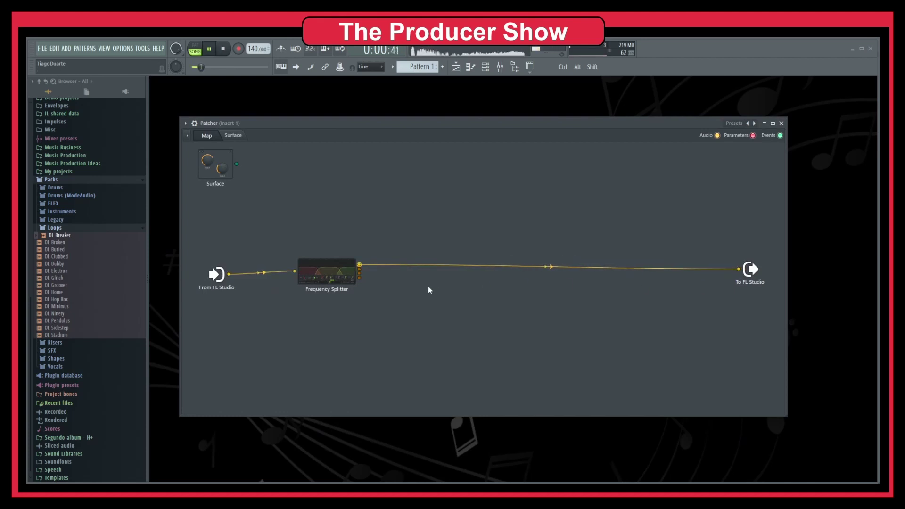
double_click(327, 274)
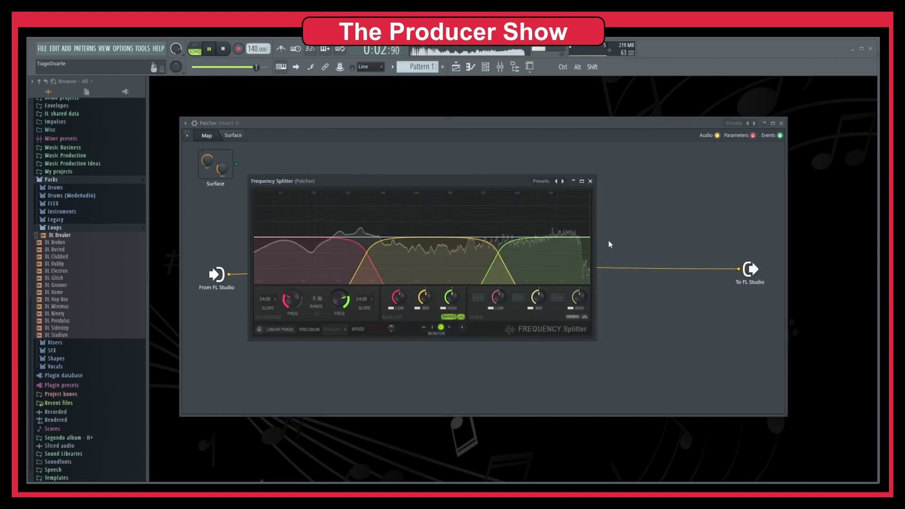
key(space)
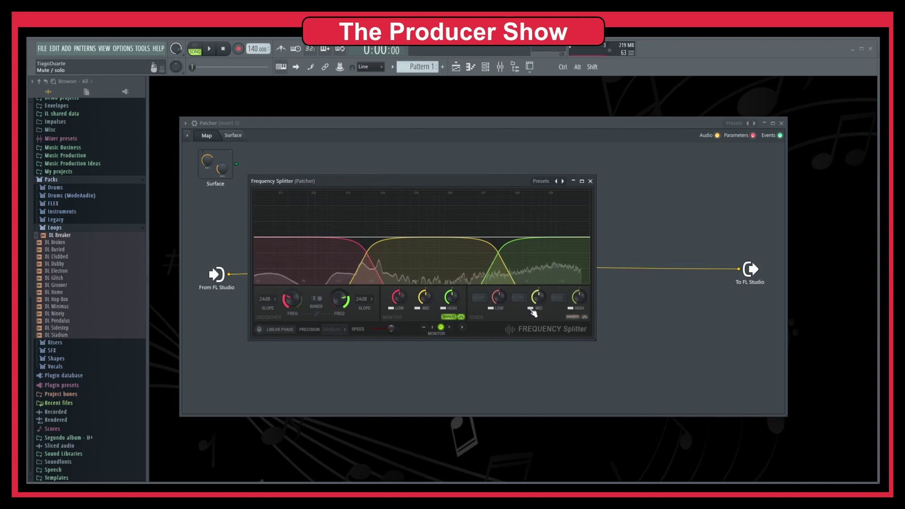
Toggle the display of the send bands on and off in the Frequency Splitter.
click(581, 318)
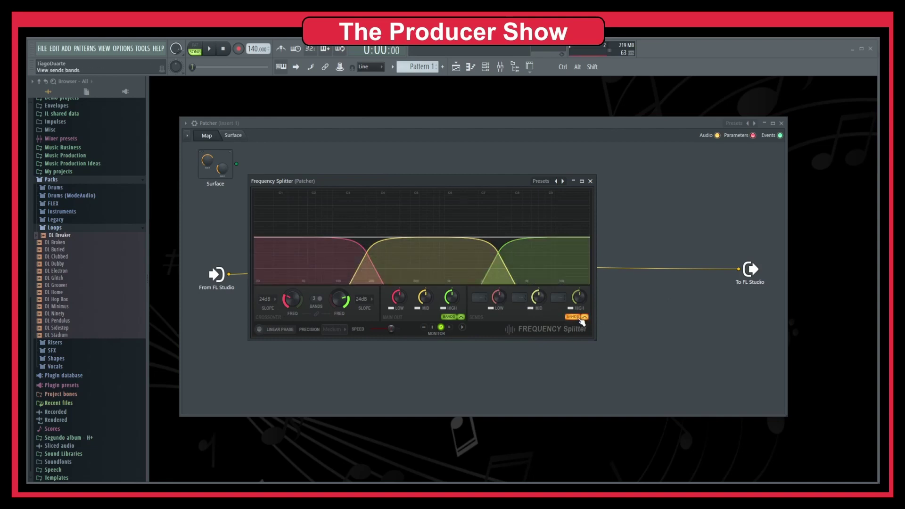
click(584, 317)
click(583, 317)
click(584, 317)
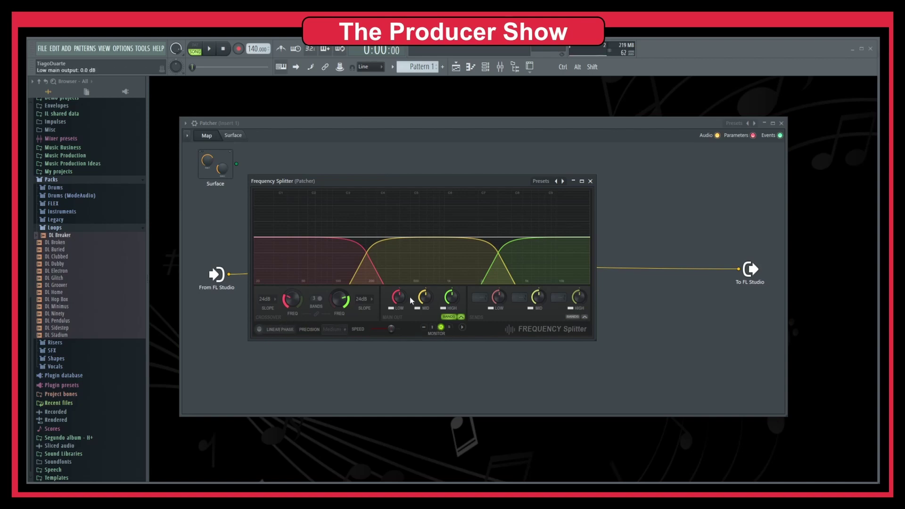
Audition the main output's mid, low and high bands individually during playback, re-enable all three bands and close the Frequency Splitter.
click(392, 310)
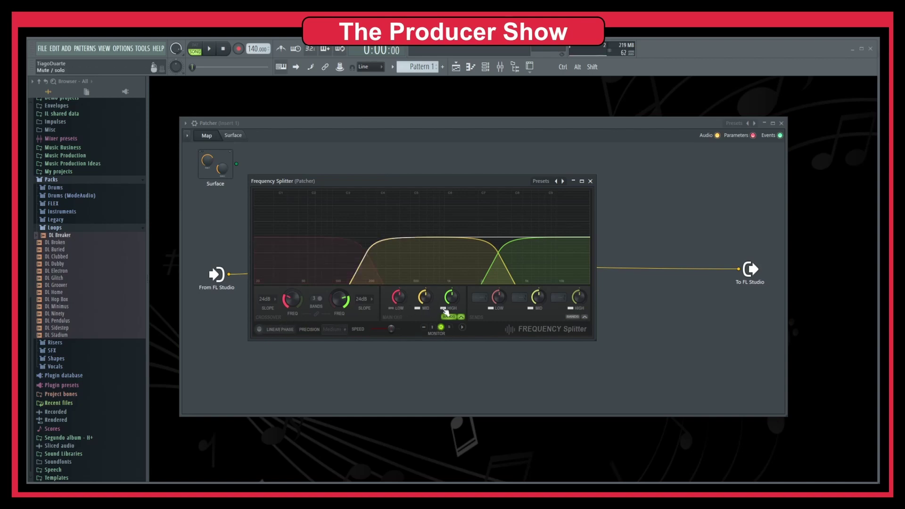
click(444, 308)
key(space)
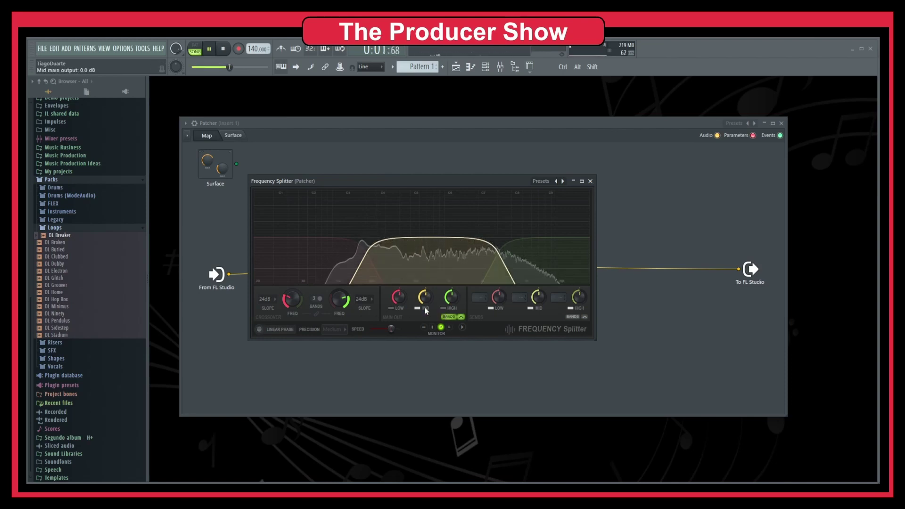
click(392, 310)
click(418, 309)
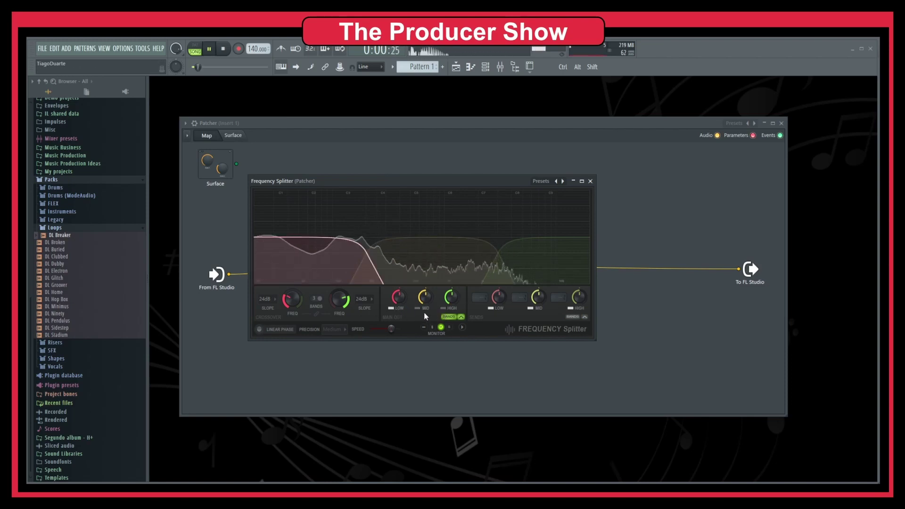
right_click(418, 310)
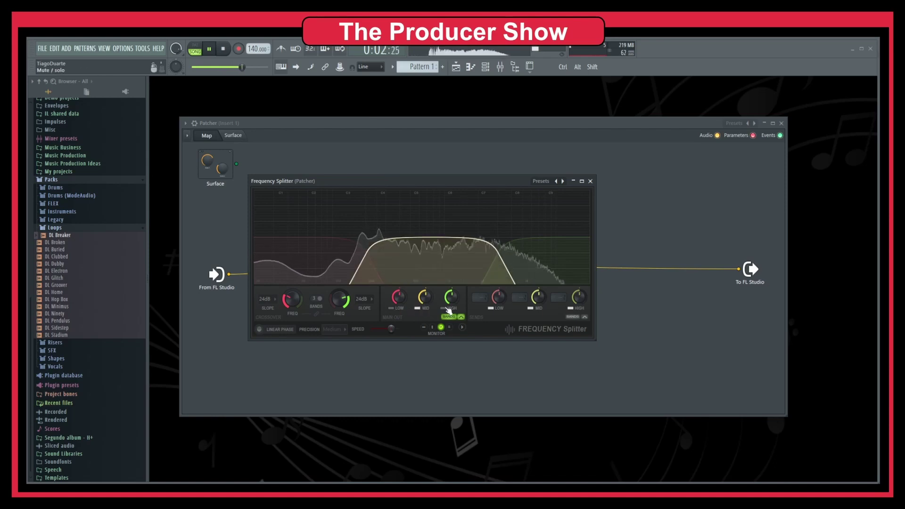
right_click(445, 309)
key(space)
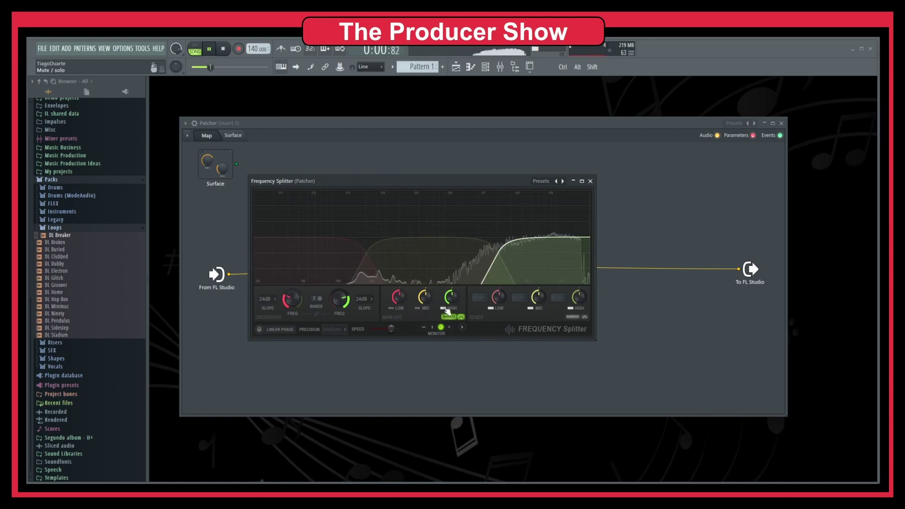
right_click(446, 309)
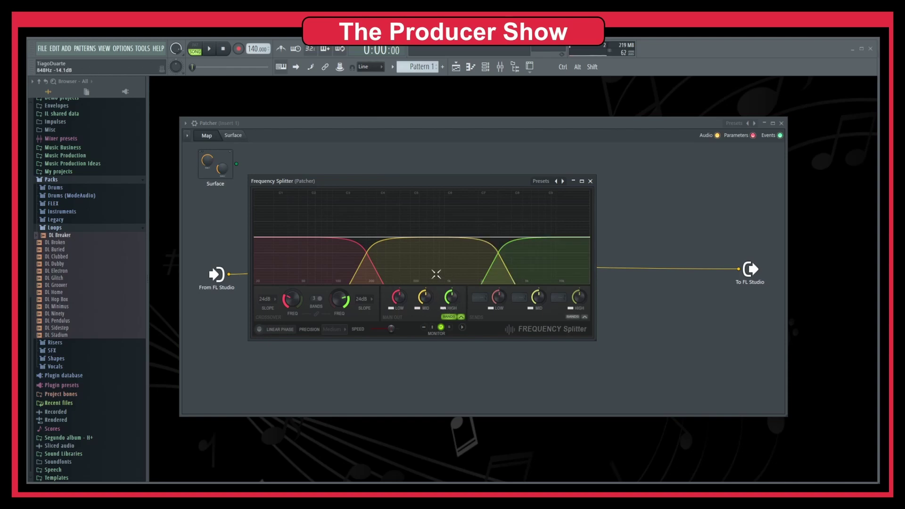
click(590, 181)
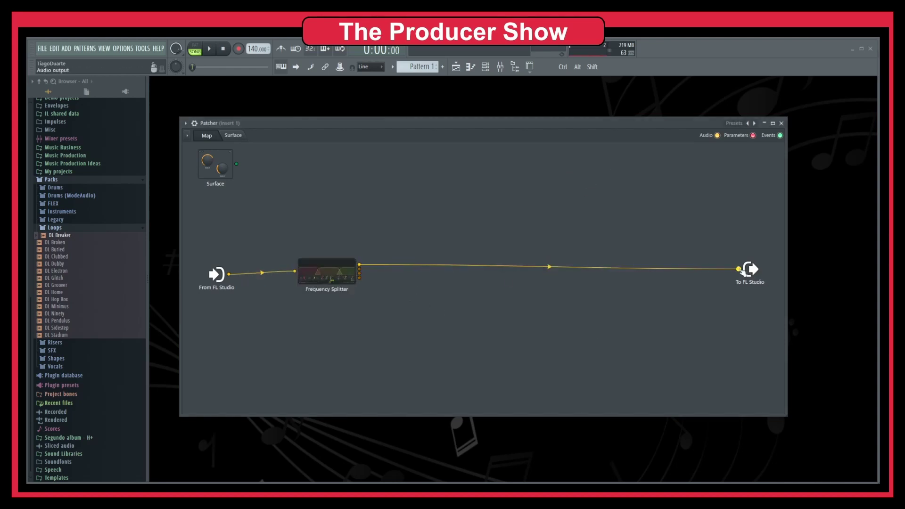
Connect Send 1 to To FL Studio in place of the main output and assign the low, mid and high sends to targets 1, 2 and 3.
mouse_move(738, 269)
mouse_down()
mouse_move(580, 267)
mouse_move(389, 287)
mouse_move(360, 272)
mouse_move(739, 270)
mouse_up()
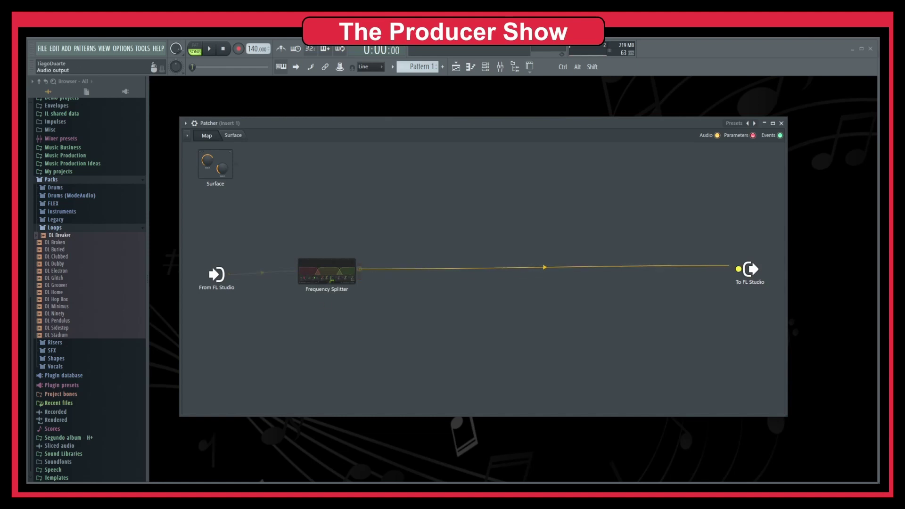
key(space)
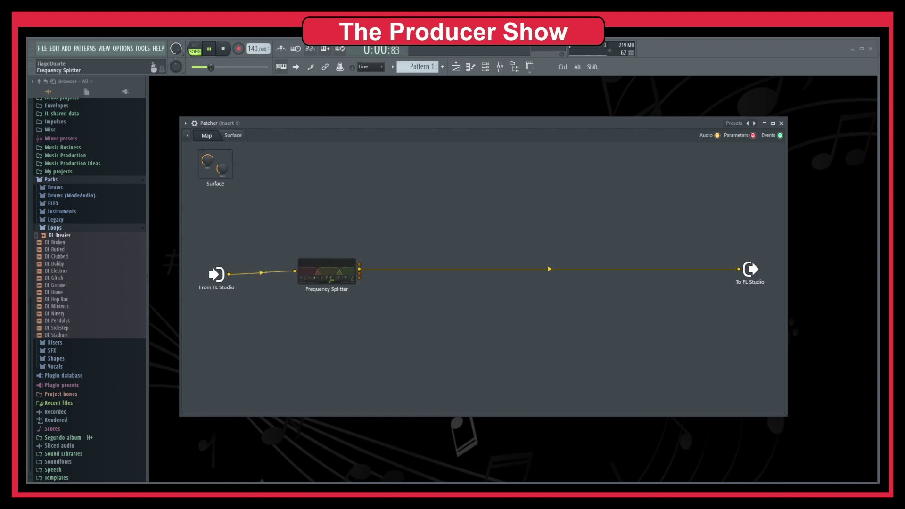
click(327, 271)
key(space)
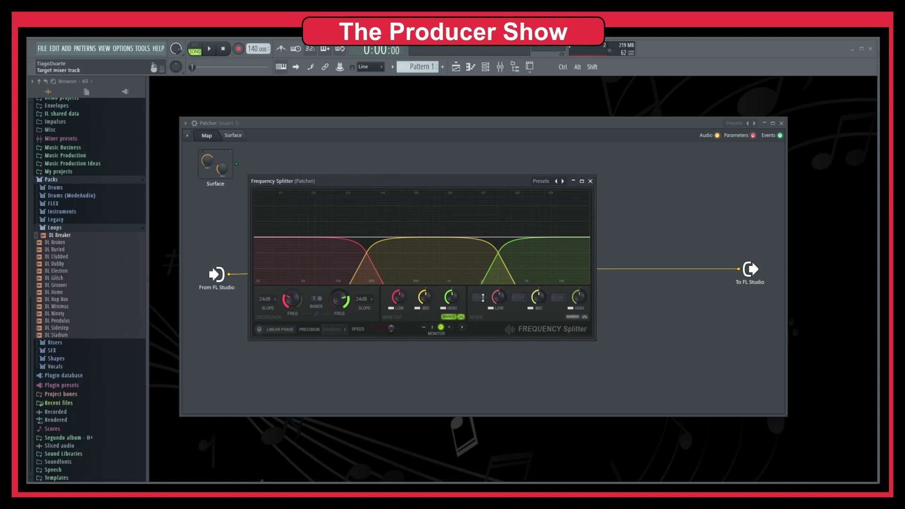
drag(480, 298, 480, 294)
drag(476, 182, 519, 321)
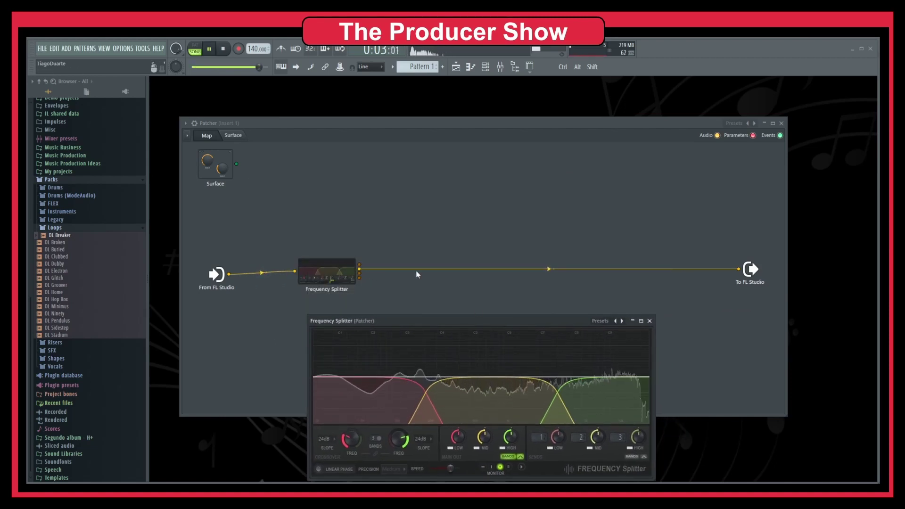
Replace the Send 1 connection to To FL Studio with Send 2 to hear the mid band.
click(742, 271)
mouse_move(743, 271)
mouse_down()
mouse_move(383, 292)
mouse_move(739, 269)
mouse_up()
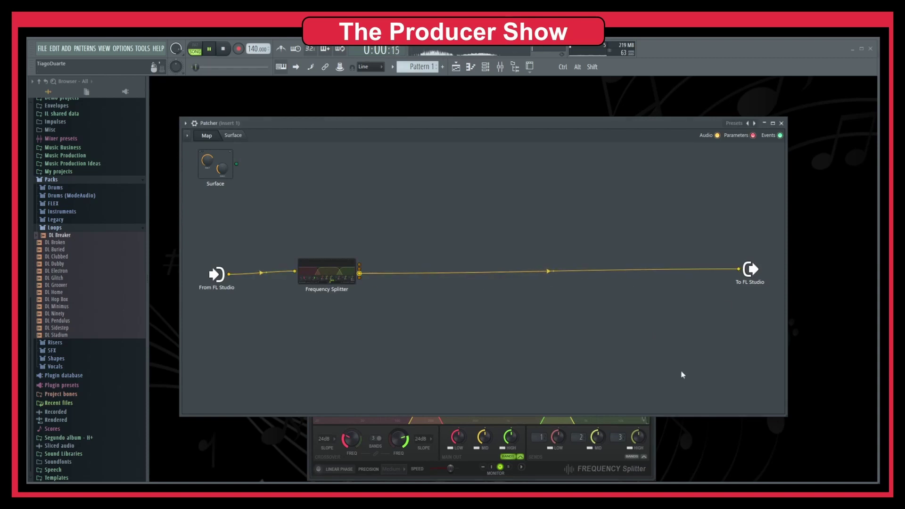
Move the Frequency Splitter and Patcher windows slightly higher and hide the browser.
click(587, 464)
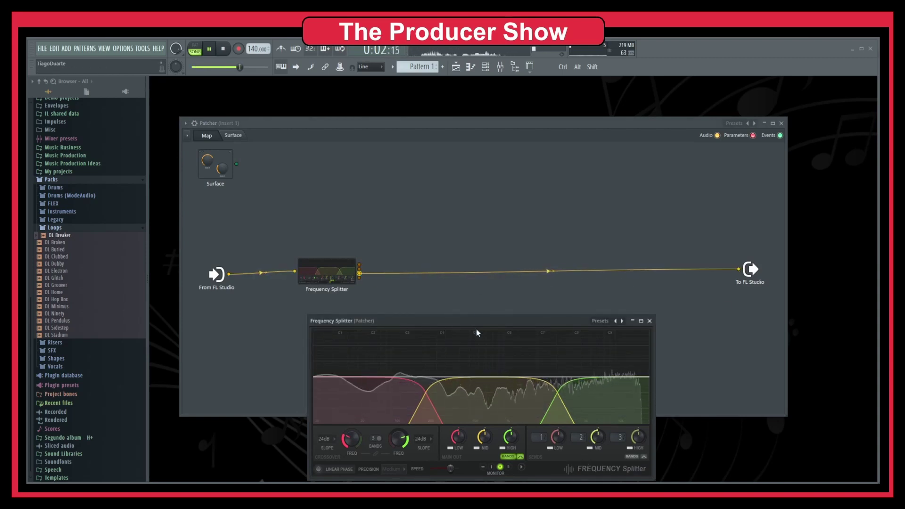
drag(477, 324, 488, 305)
drag(510, 123, 515, 110)
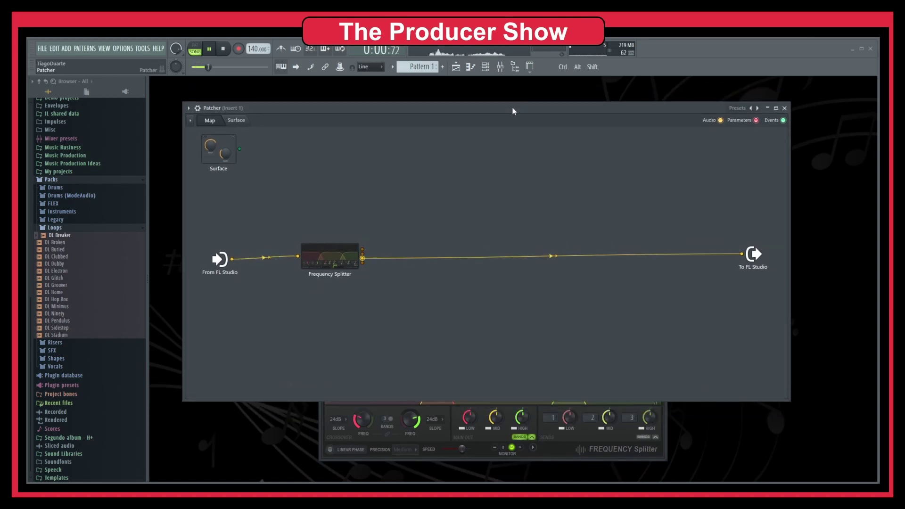
click(517, 70)
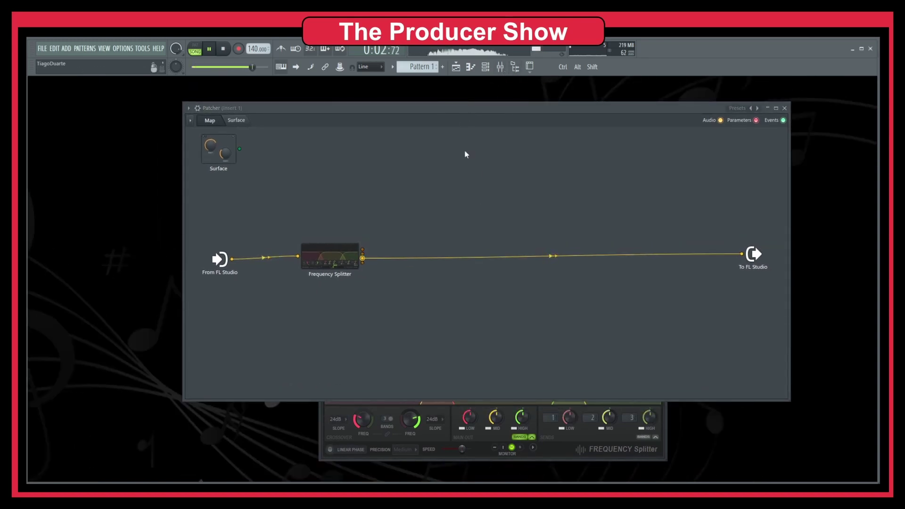
Connect Send 3 to To FL Studio instead of Send 2, play the high band, and disconnect it again.
key(space)
drag(745, 258, 495, 261)
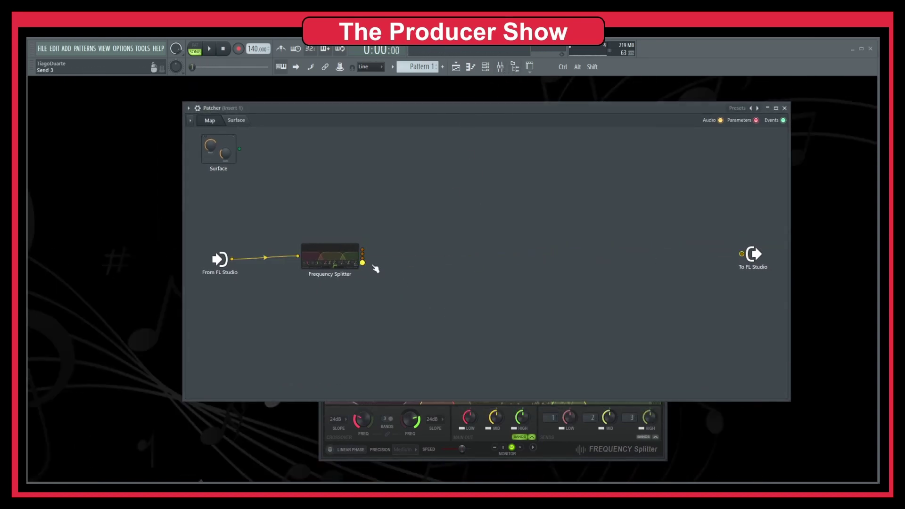
drag(363, 262, 741, 254)
key(space)
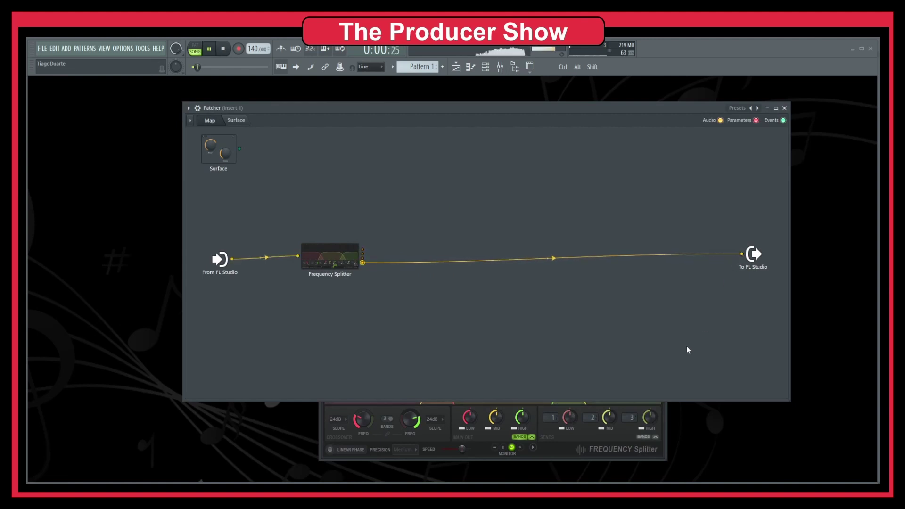
drag(743, 255, 625, 267)
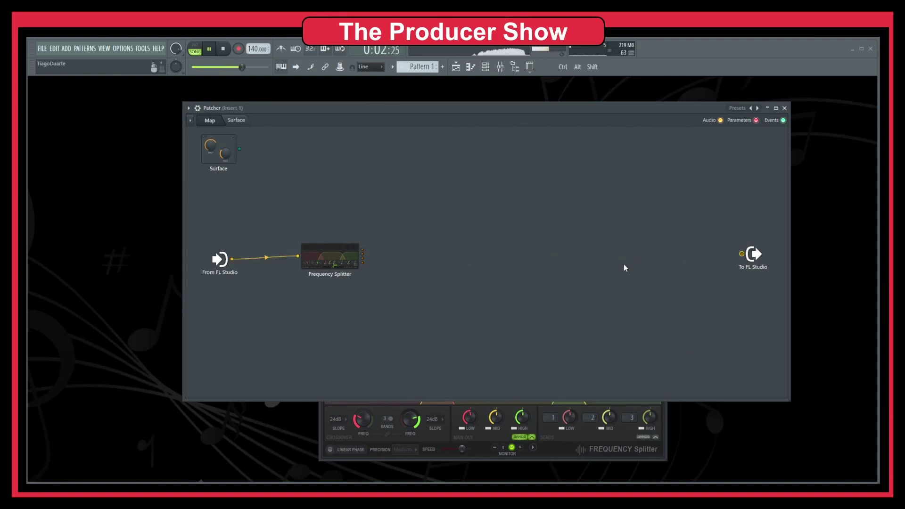
key(space)
click(507, 445)
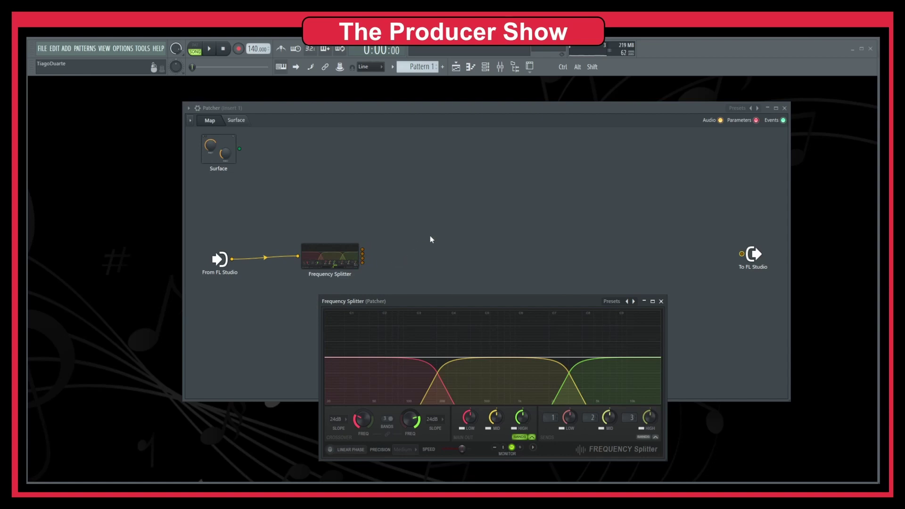
Add a Fruity Limiter to the Patcher map and place it between the Frequency Splitter's Send 1 output and To FL Studio.
right_click(431, 214)
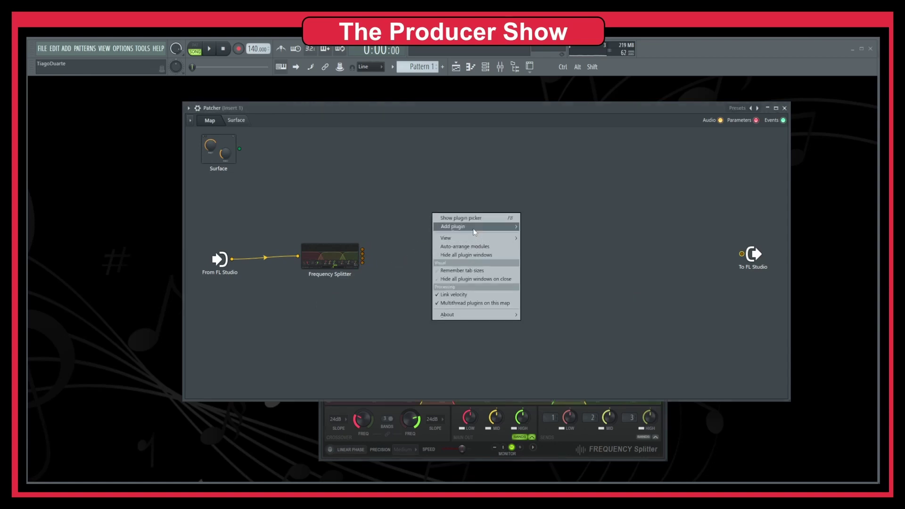
mouse_move(474, 229)
mouse_move(621, 314)
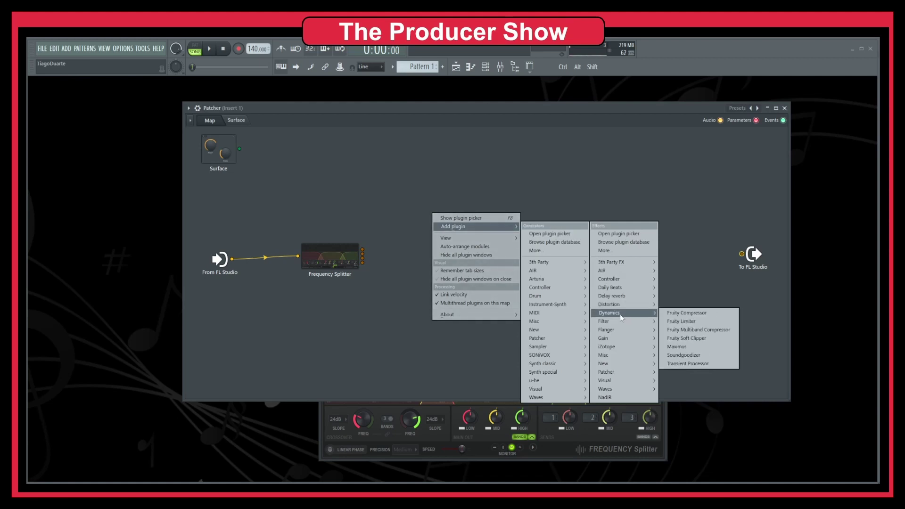
click(693, 321)
mouse_move(460, 254)
mouse_down()
mouse_move(450, 257)
mouse_move(468, 261)
mouse_up()
drag(363, 254, 742, 253)
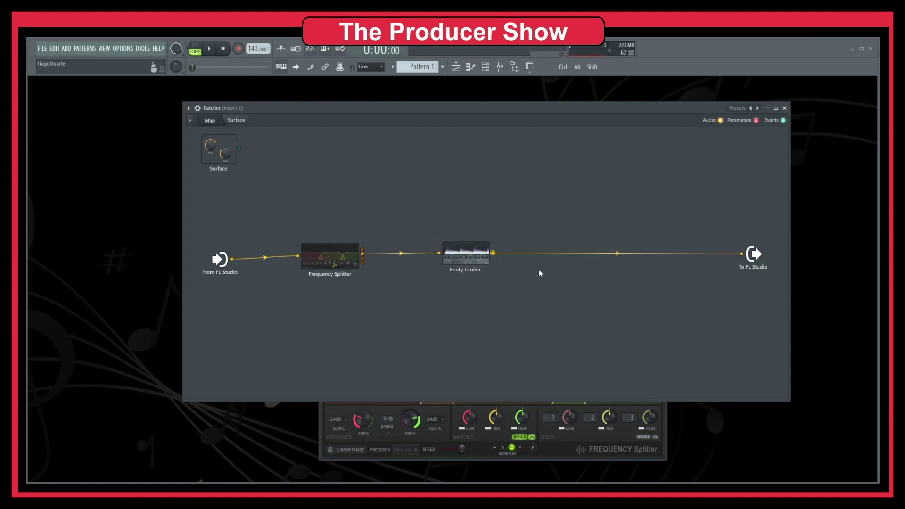
Add a second Fruity Limiter below the first and connect it between the Frequency Splitter's Send 2 output and To FL Studio.
right_click(470, 257)
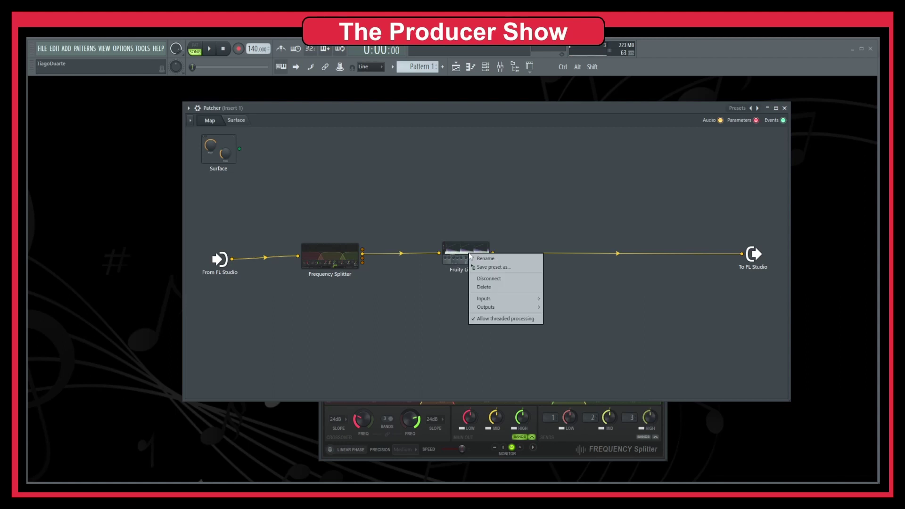
right_click(423, 326)
right_click(423, 326)
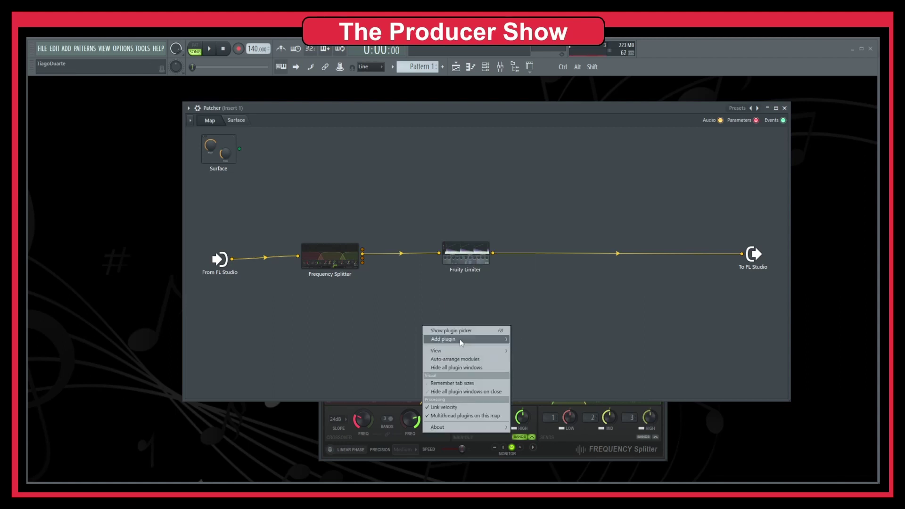
mouse_move(461, 341)
mouse_move(615, 407)
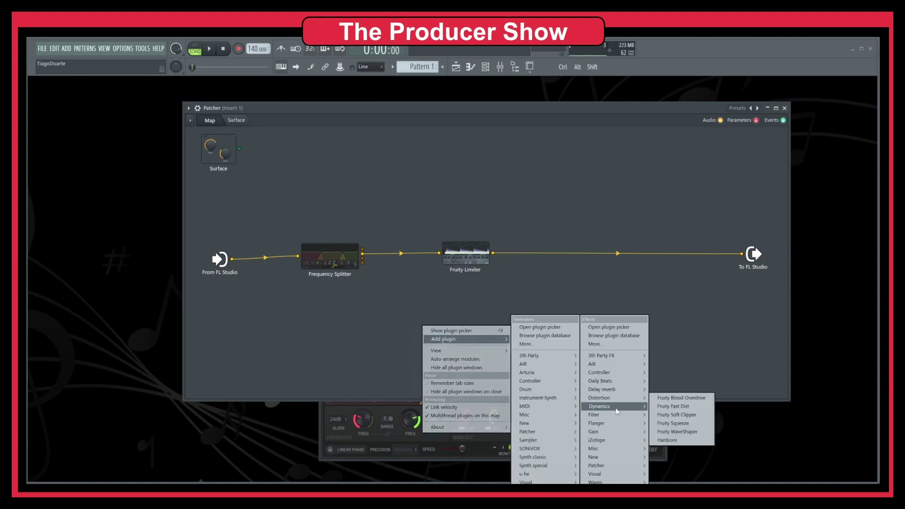
click(674, 415)
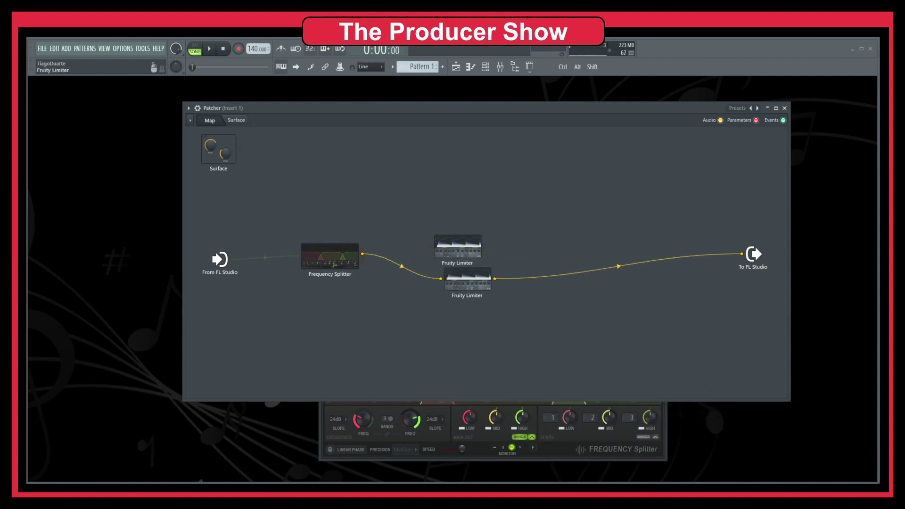
drag(460, 254, 509, 250)
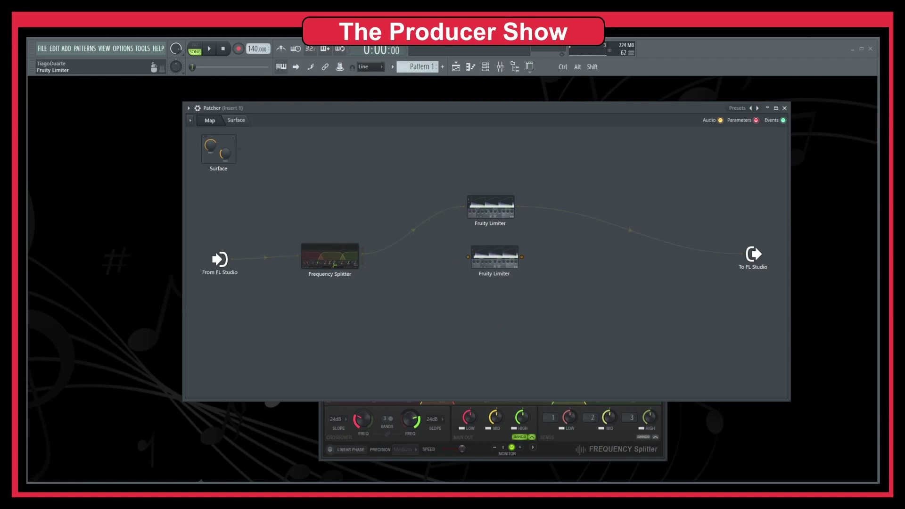
drag(362, 259, 741, 253)
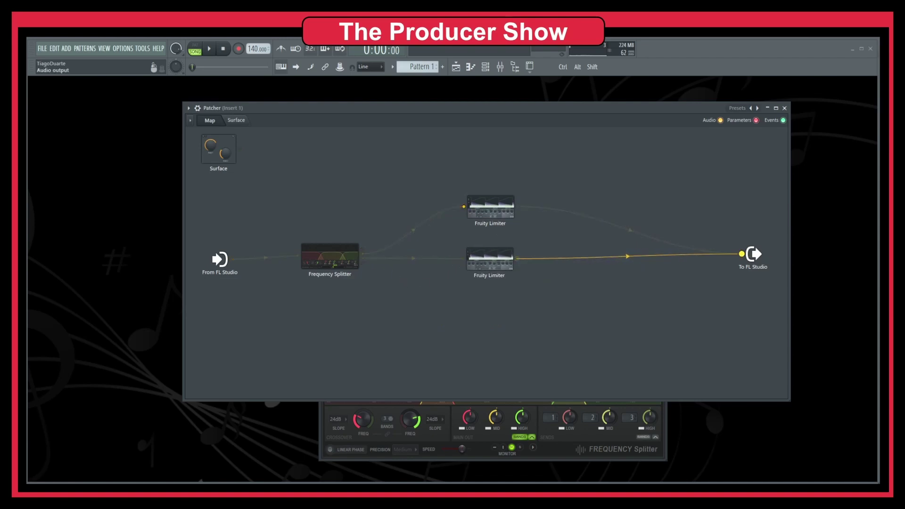
Add a third Fruity Limiter between the Frequency Splitter's Send 3 output and To FL Studio, and arrange the limiters in a column.
right_click(500, 323)
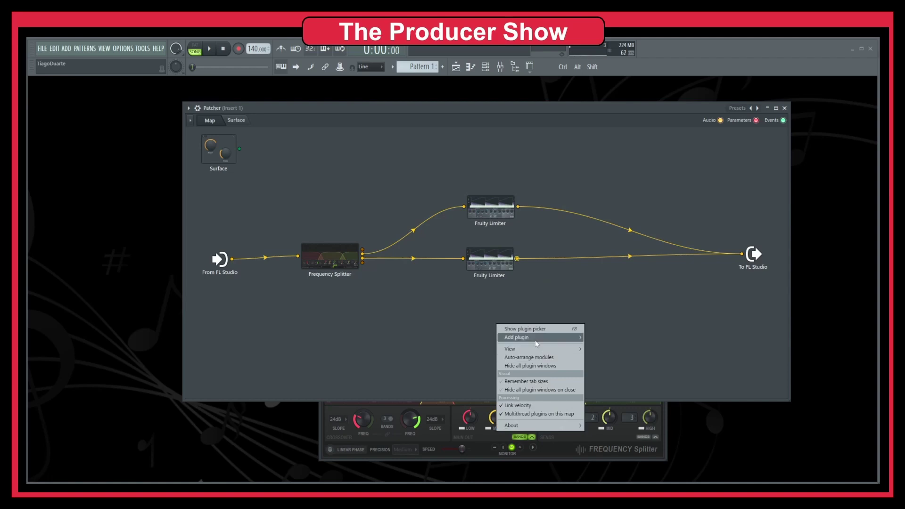
mouse_move(535, 338)
mouse_move(693, 398)
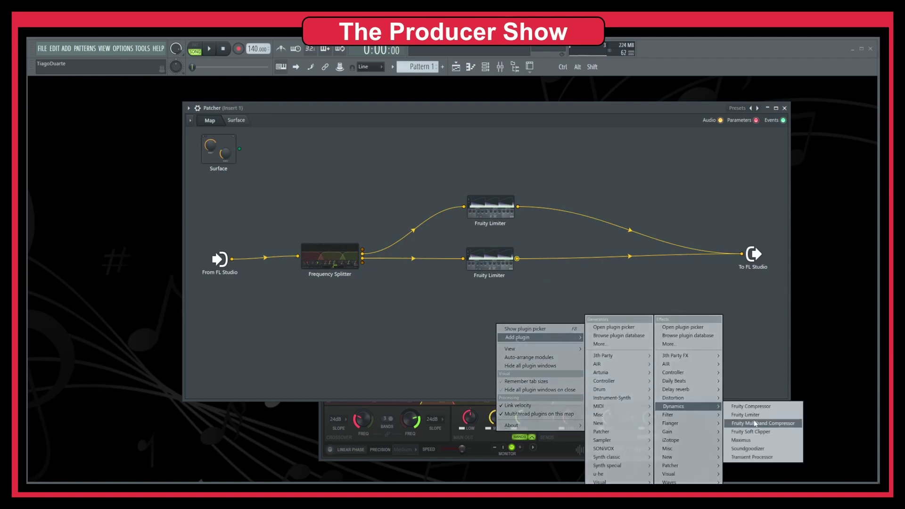
click(745, 415)
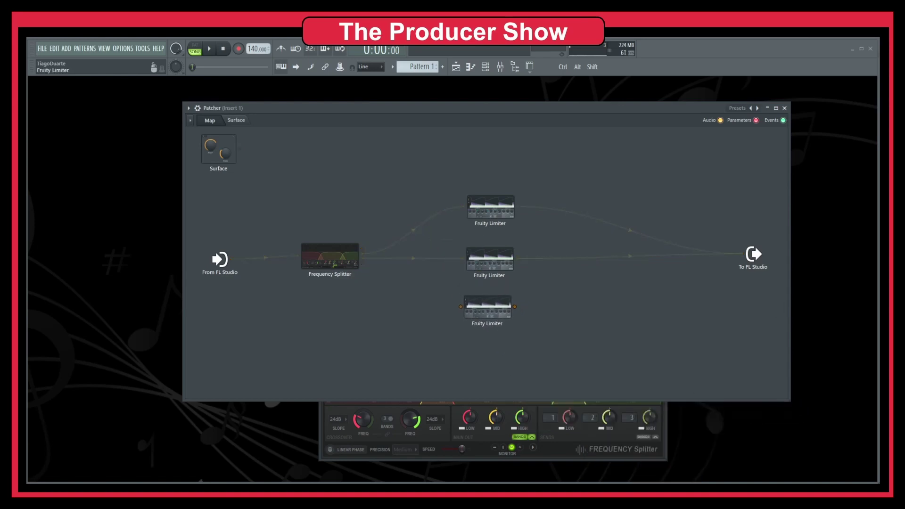
drag(362, 263, 742, 253)
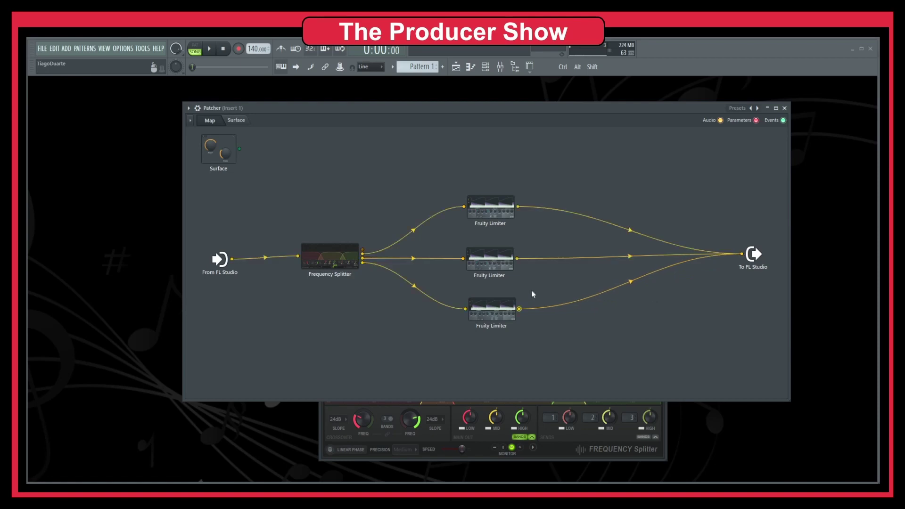
drag(494, 277, 498, 273)
drag(492, 312, 498, 313)
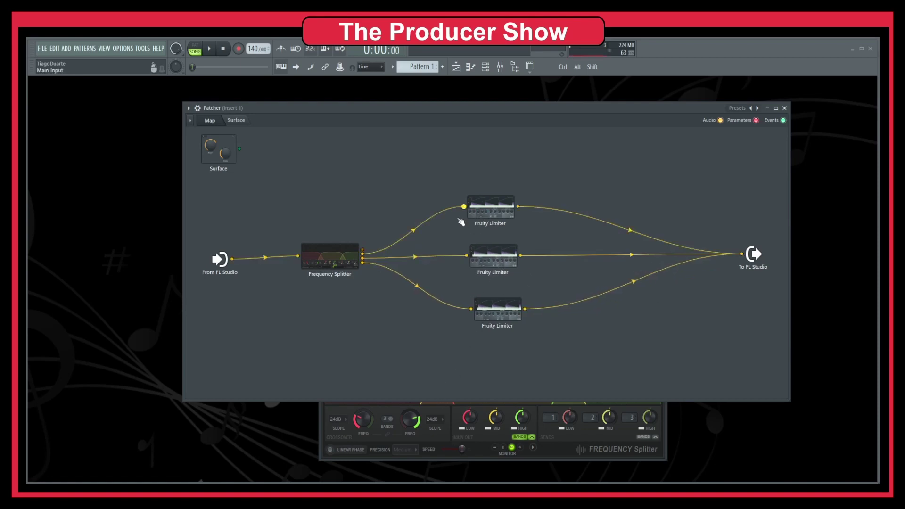
Deactivate the Frequency Splitter's Main Output and play the limiter bands one at a time with the other connections turned down.
right_click(323, 255)
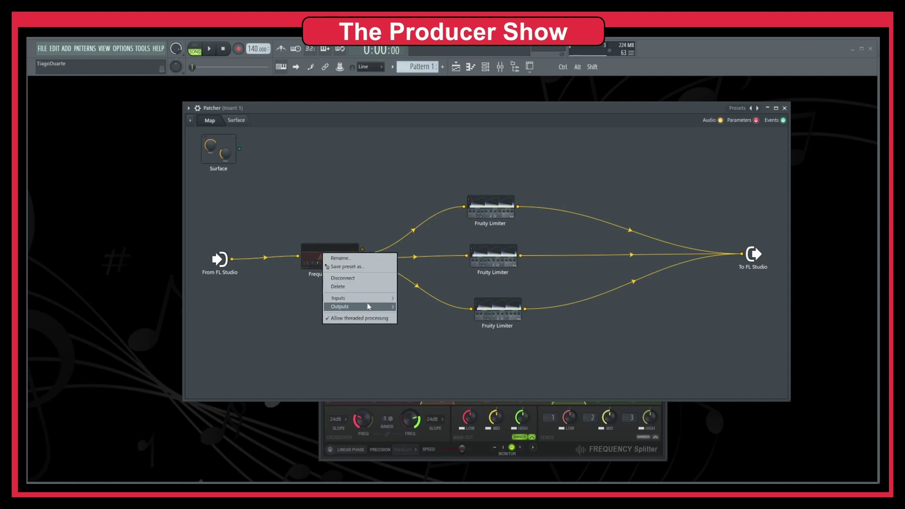
mouse_move(373, 307)
mouse_move(417, 307)
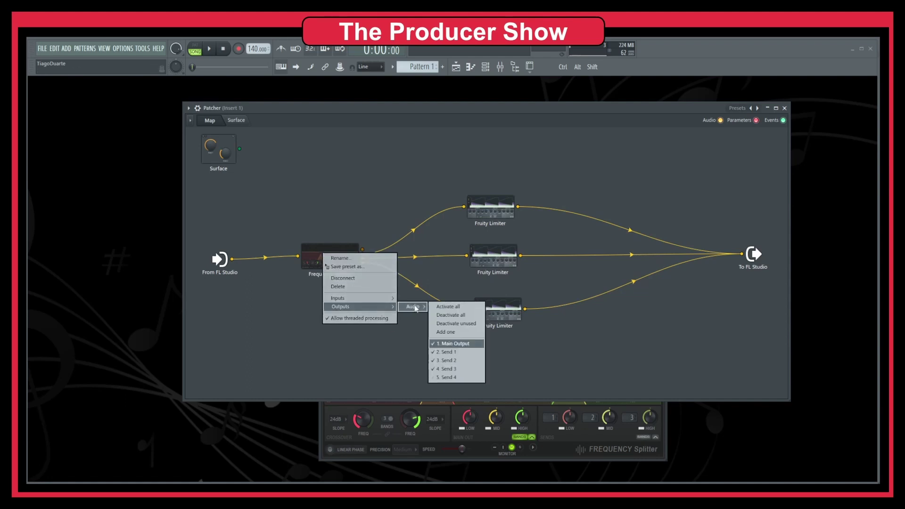
click(463, 344)
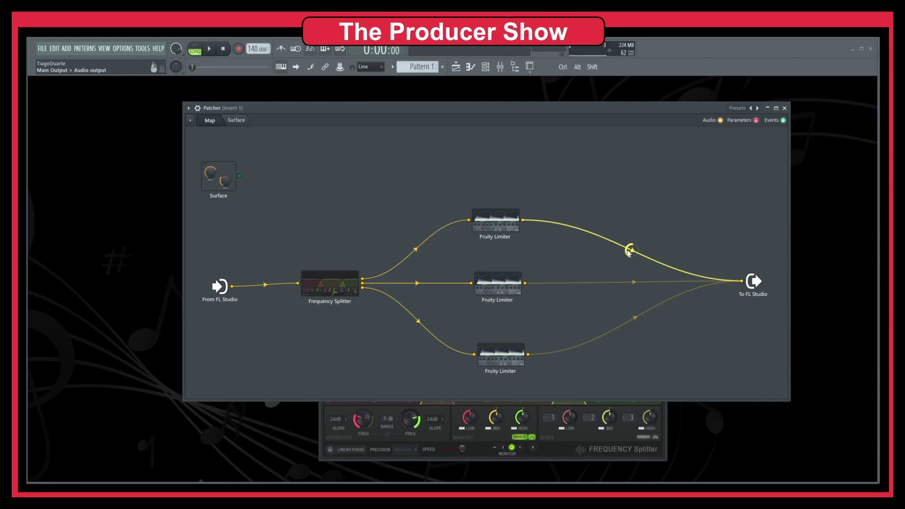
key(space)
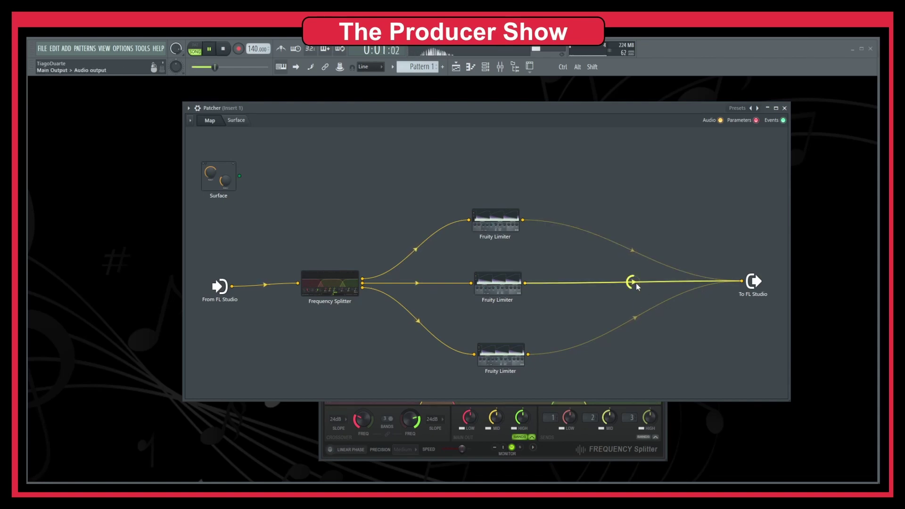
key(space)
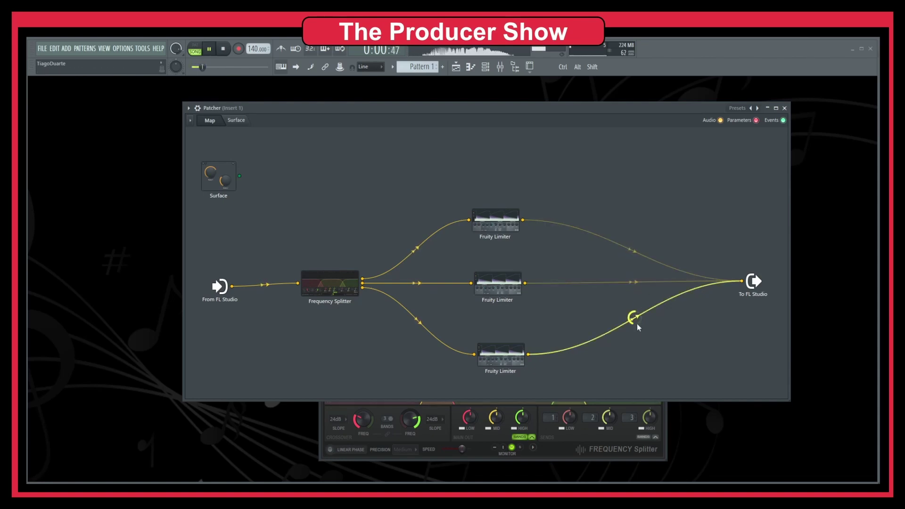
Swap the map positions of the Send 2 and Send 3 limiters and restore all three connections to To FL Studio.
drag(514, 361, 509, 336)
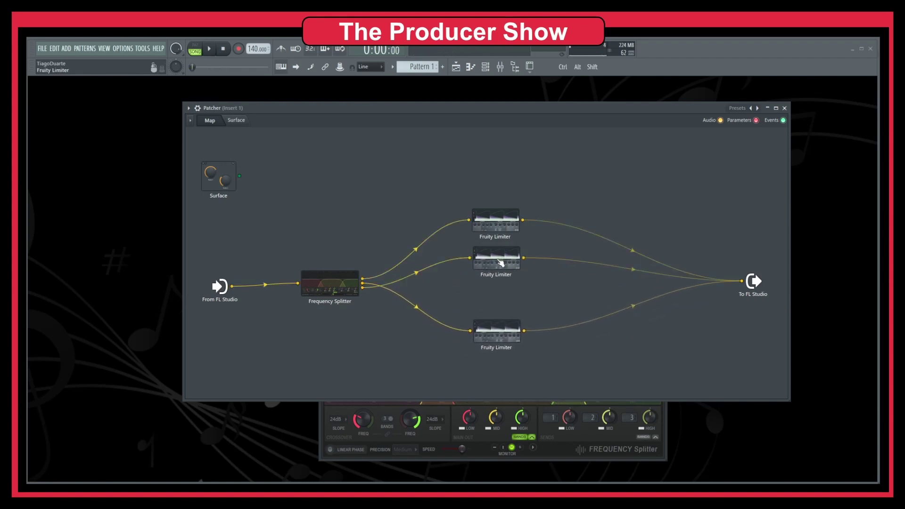
drag(497, 261, 499, 272)
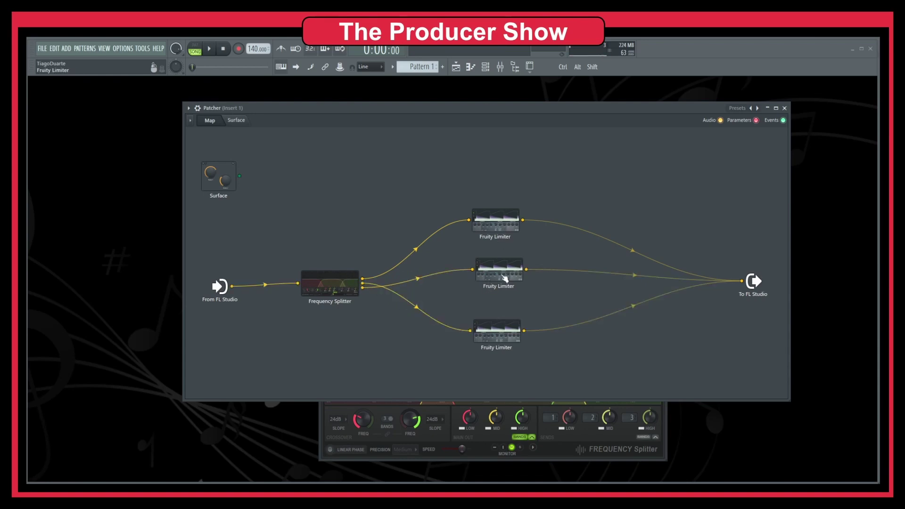
drag(495, 343, 500, 343)
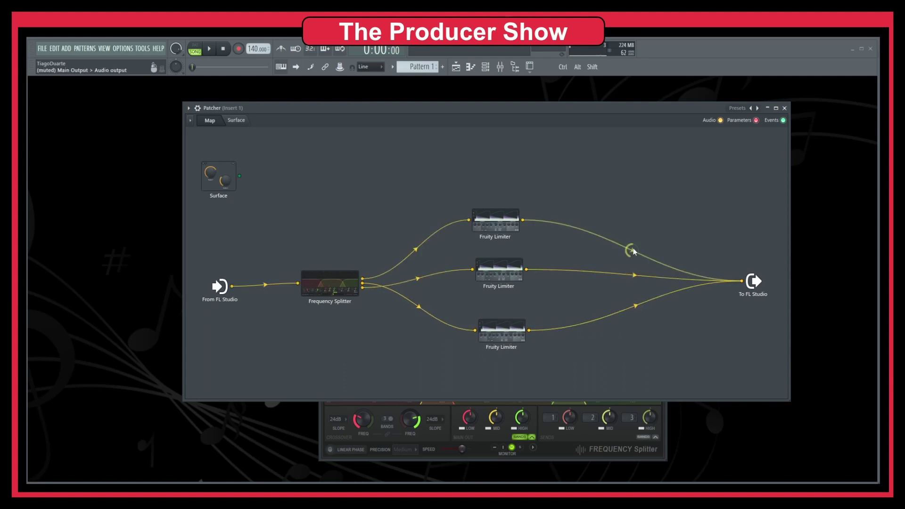
drag(519, 274, 510, 285)
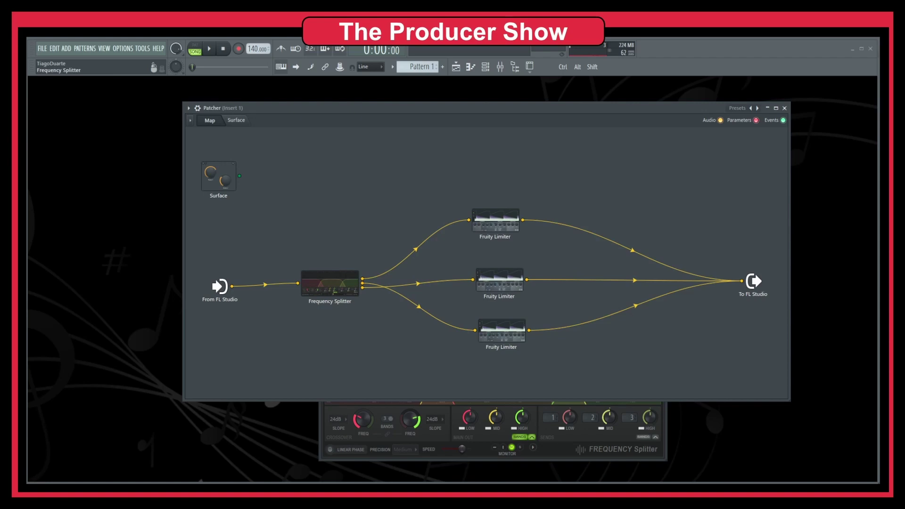
In the Frequency Splitter, lower the low/mid crossover to about 102 Hz and raise the mid/high crossover frequency.
double_click(330, 282)
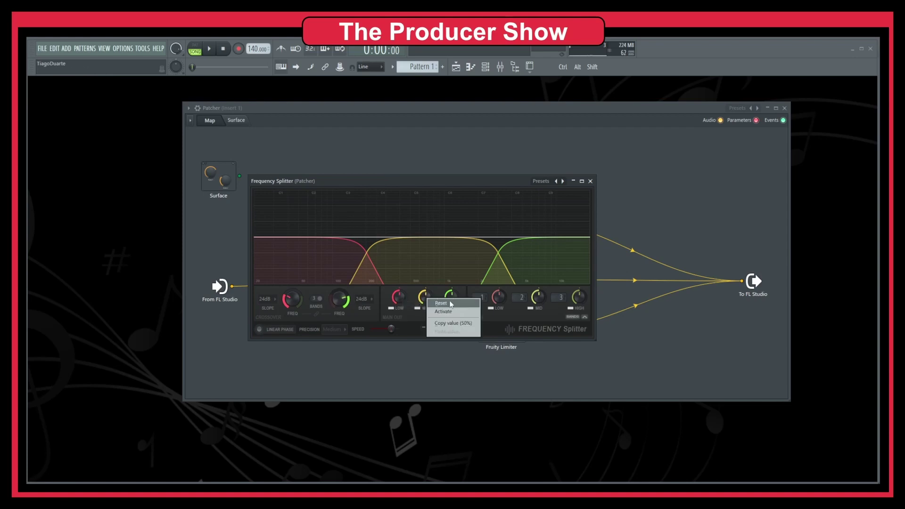
drag(297, 305, 297, 316)
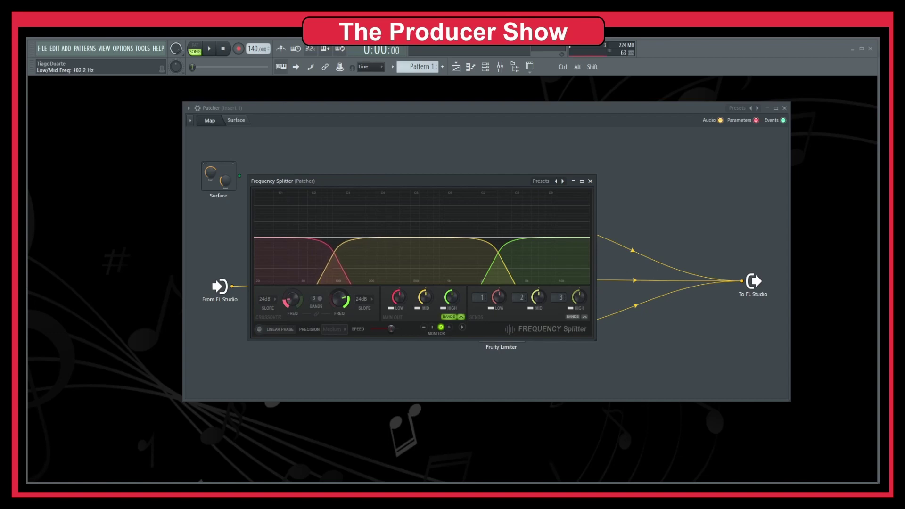
drag(344, 300, 344, 286)
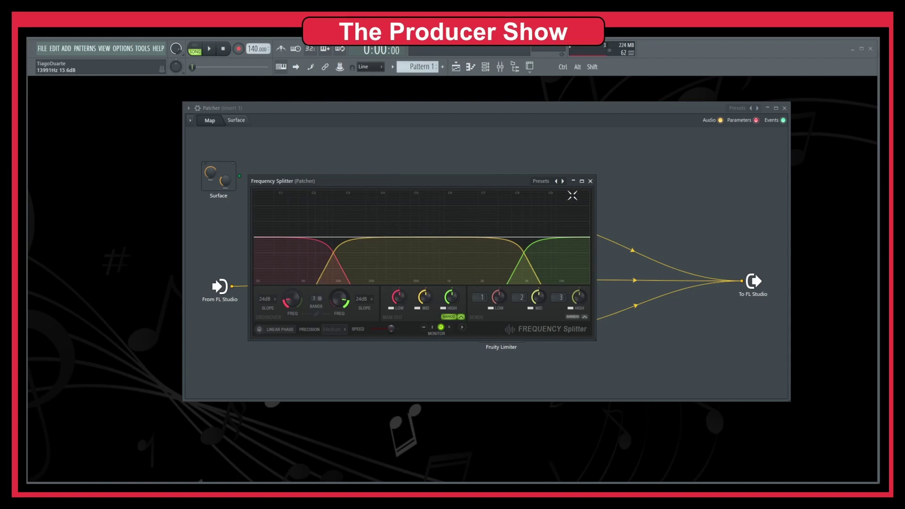
click(590, 181)
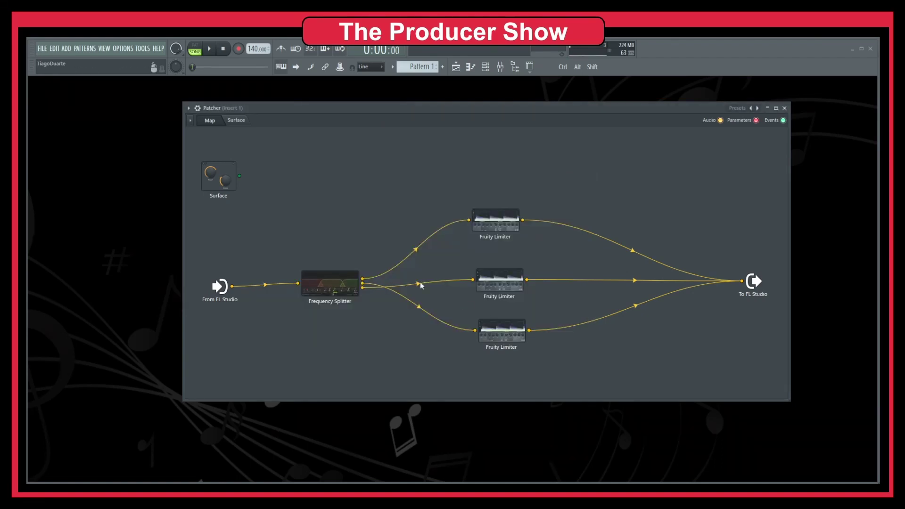
Play the Send 3 limiter's band on its own, and disconnect all three limiters from To FL Studio.
key(space)
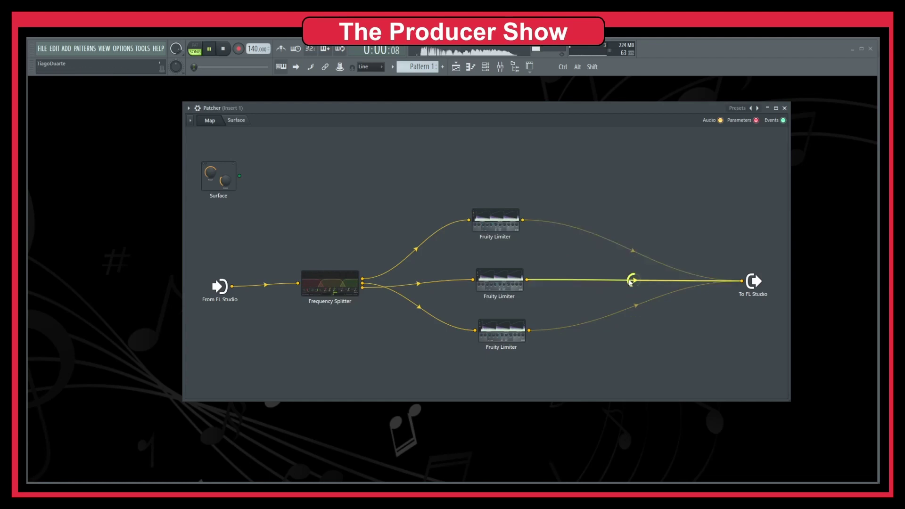
key(space)
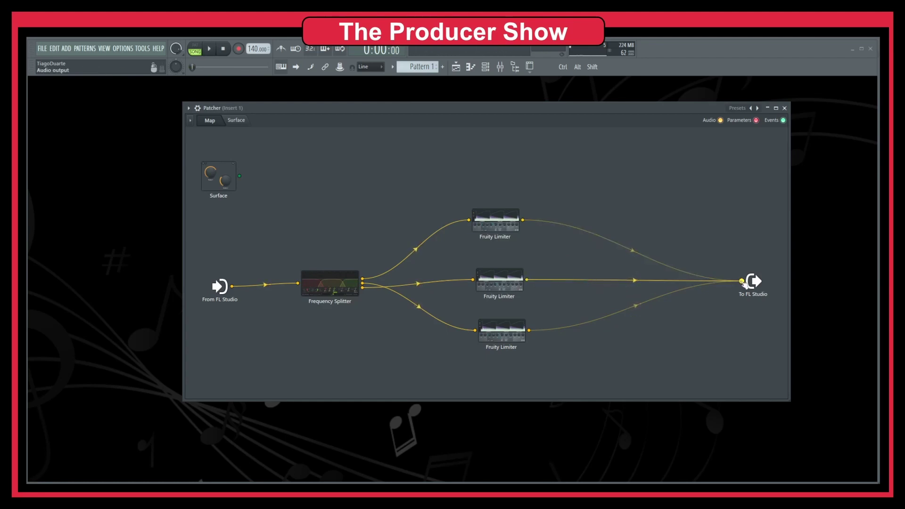
scroll(744, 283, down, 3)
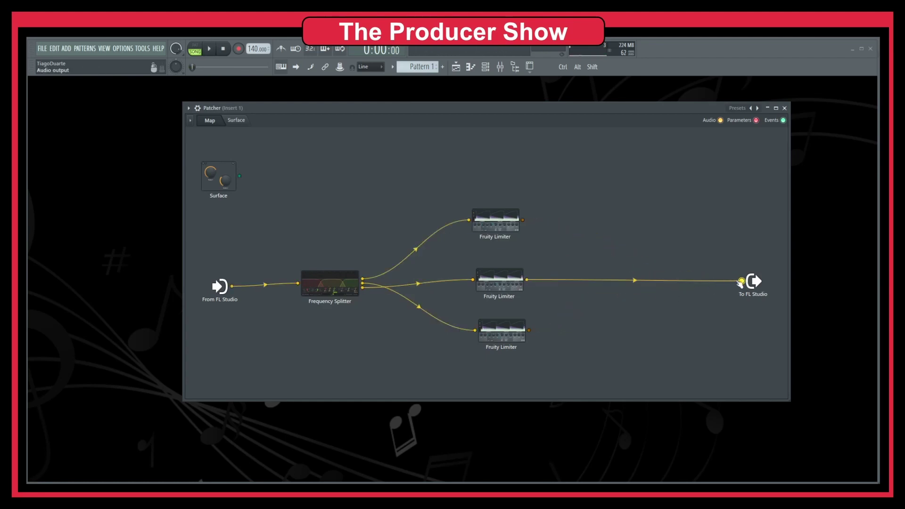
scroll(742, 282, down, 1)
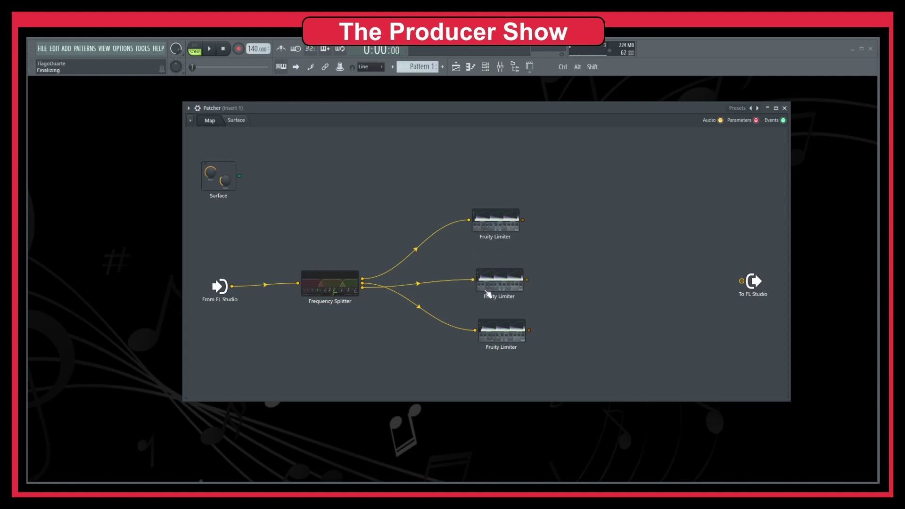
Add a second Frequency Splitter to the map and place it beside the middle Fruity Limiter.
right_click(605, 289)
mouse_move(644, 300)
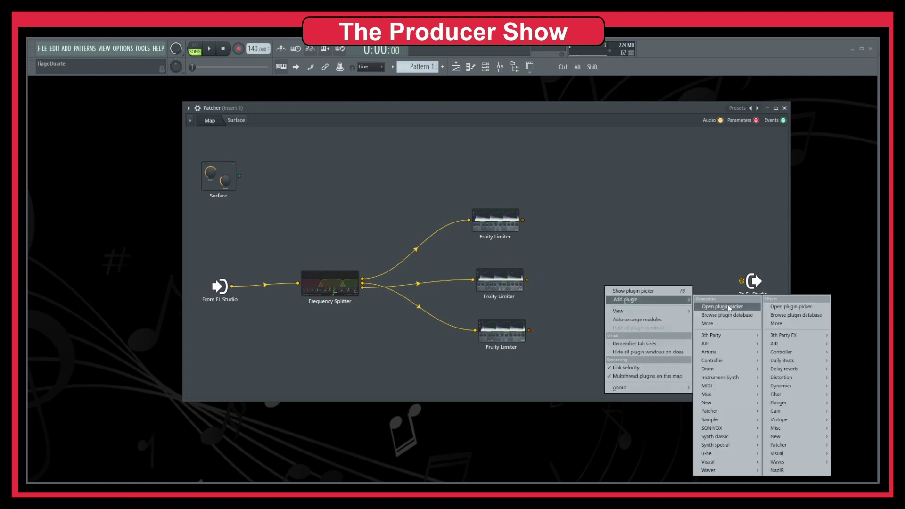
mouse_move(799, 415)
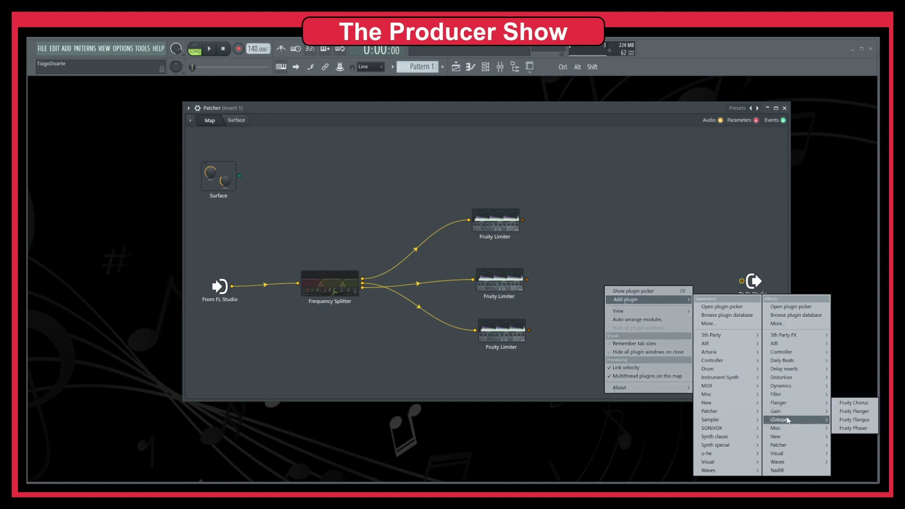
mouse_move(778, 437)
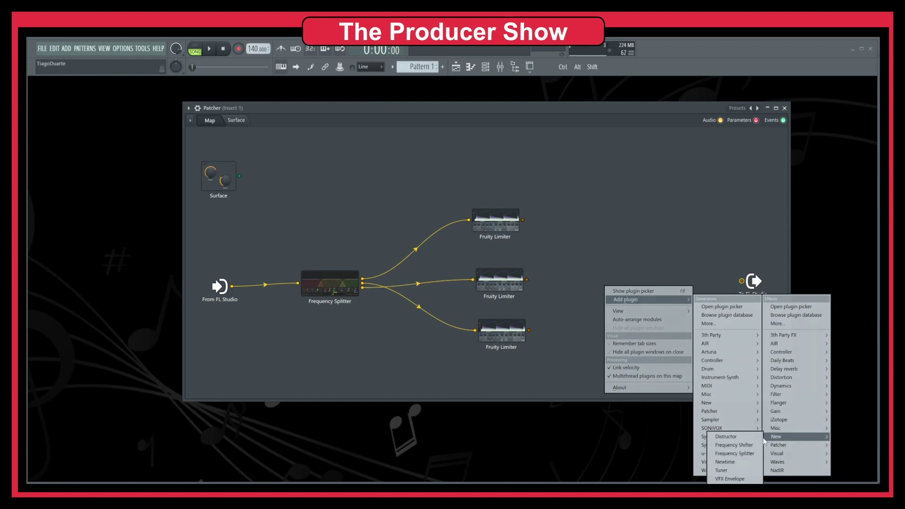
click(740, 455)
drag(451, 248, 584, 278)
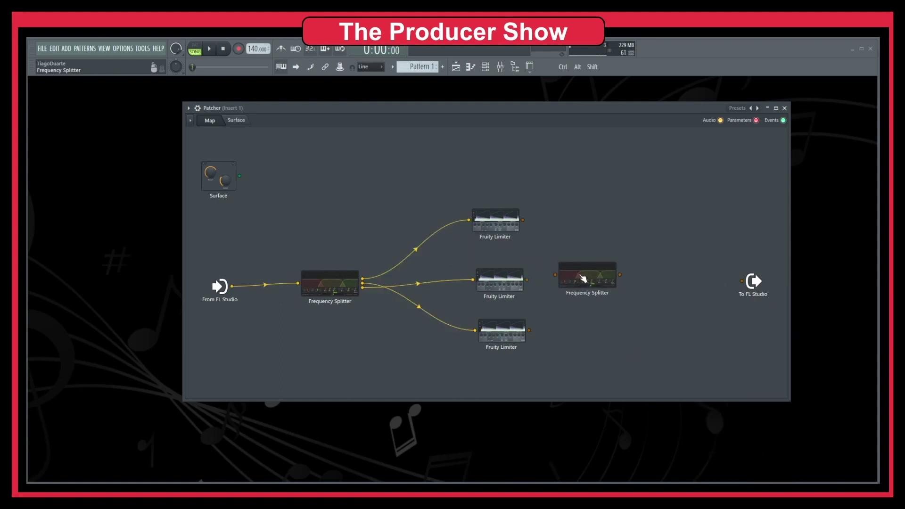
Disconnect the middle Fruity Limiter, move it aside, and put the second Frequency Splitter in its place, fed by Send 3.
drag(362, 287, 634, 317)
right_click(500, 296)
click(519, 321)
drag(588, 278, 500, 289)
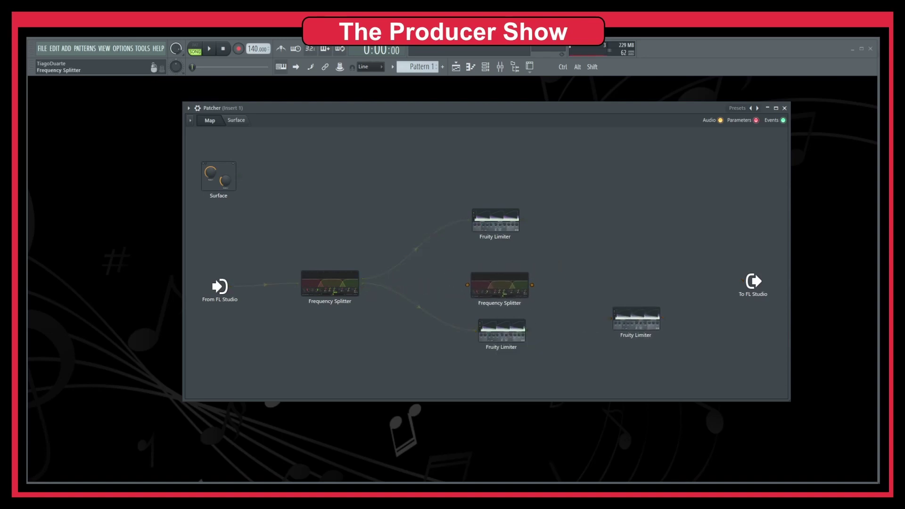
drag(361, 283, 467, 284)
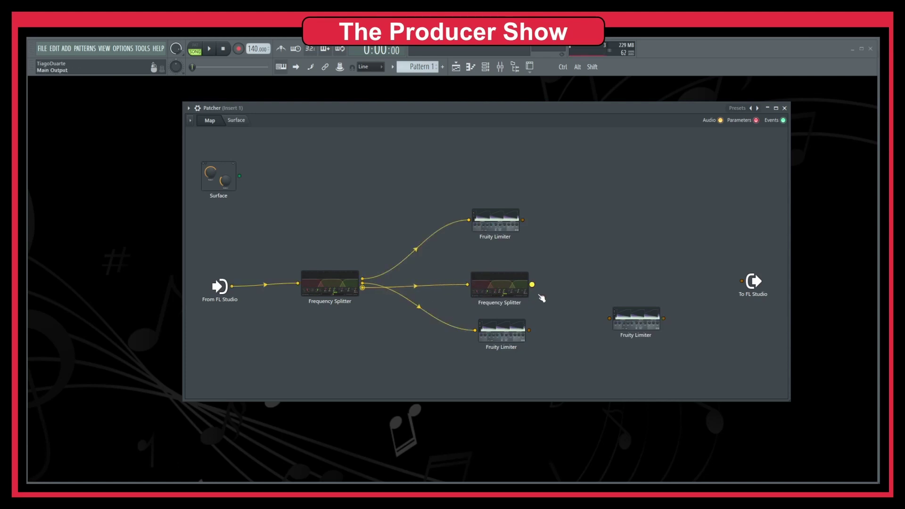
Open the second Frequency Splitter and load its Dual band 500Hz preset.
double_click(505, 284)
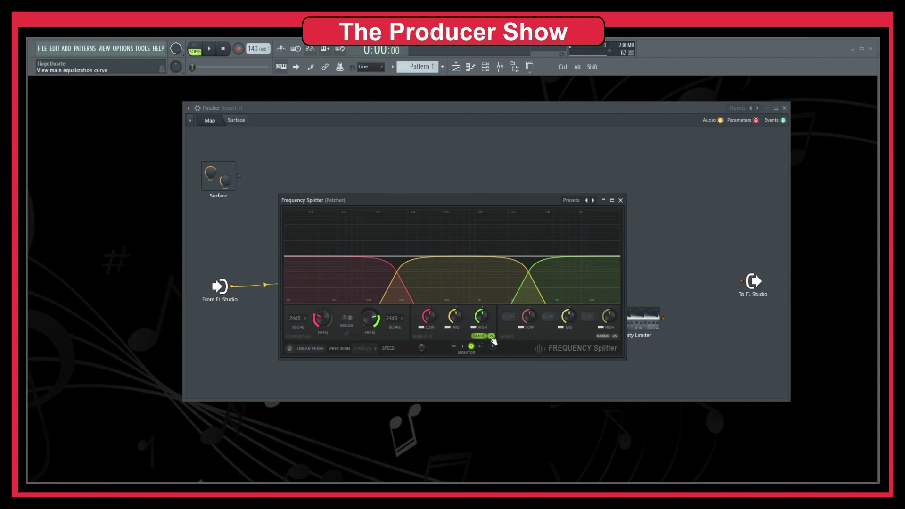
click(490, 337)
click(485, 336)
click(493, 347)
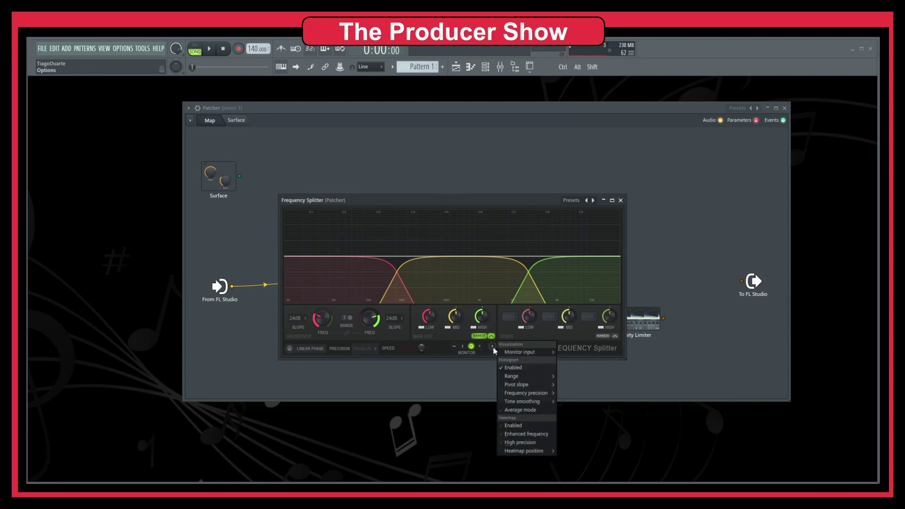
click(493, 348)
click(591, 201)
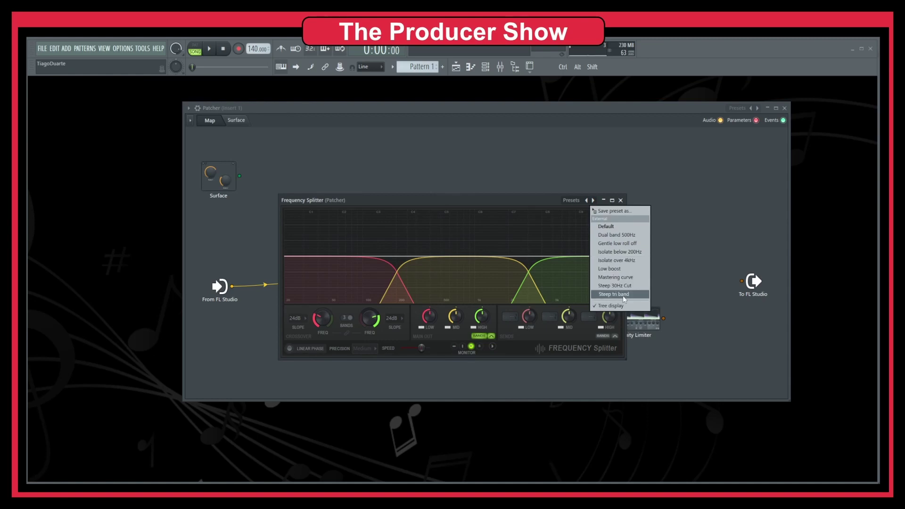
click(621, 235)
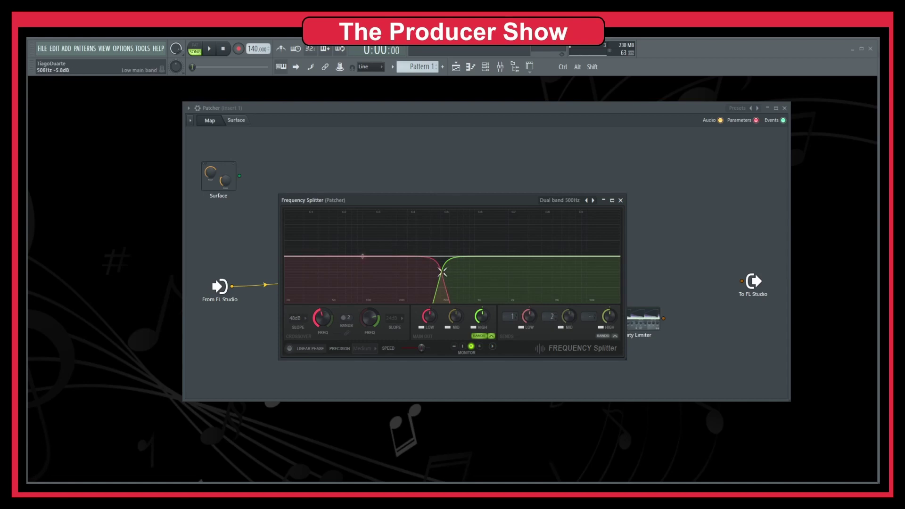
Try lowering the low band's main output slightly in the second Frequency Splitter, and restore its level.
drag(438, 323, 439, 324)
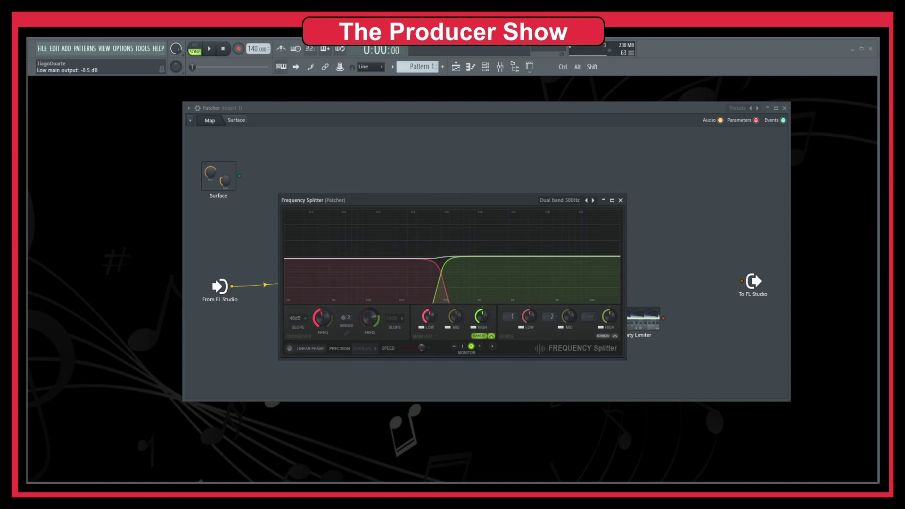
right_click(430, 322)
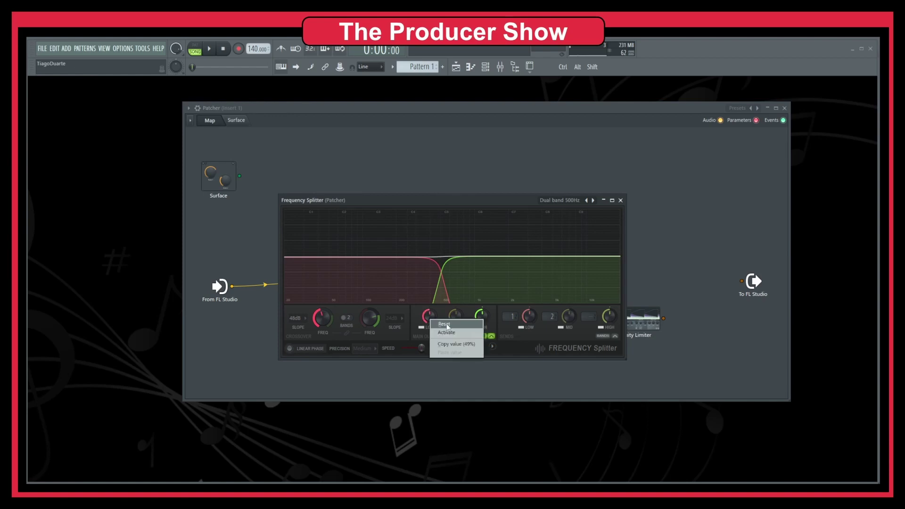
key(Escape)
Raise the second Frequency Splitter's low/high crossover to about 729 Hz, keep it at two bands, and close its window.
drag(320, 325, 320, 316)
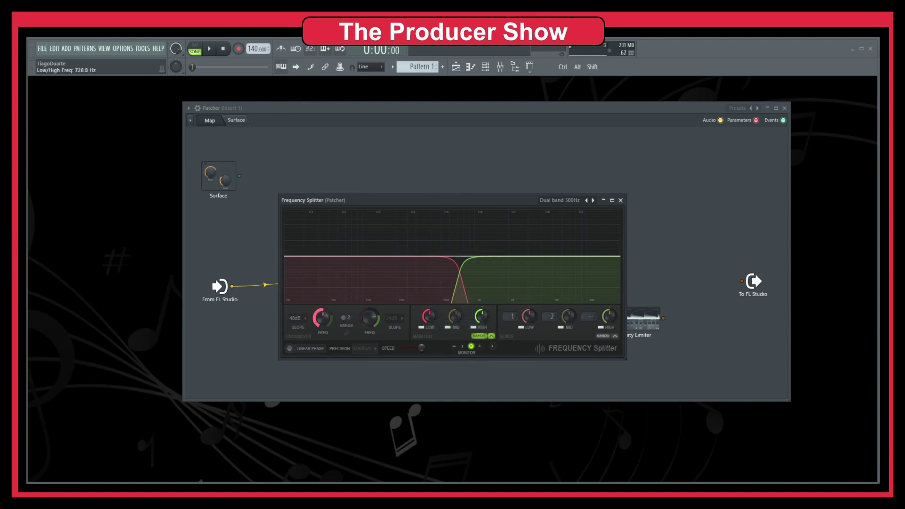
click(347, 324)
click(347, 325)
drag(370, 319, 328, 322)
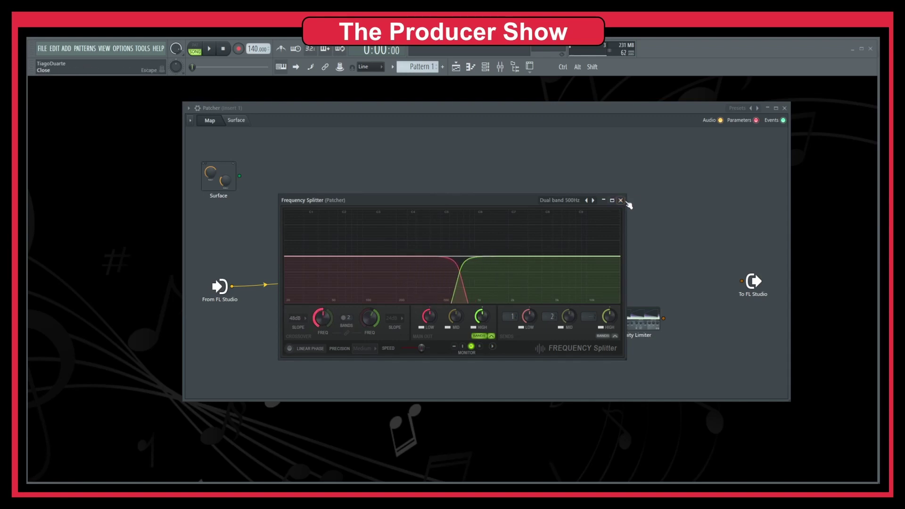
click(621, 200)
On the second Frequency Splitter module, deactivate the Main Output and activate the Send 1 and Send 2 audio outputs.
right_click(506, 285)
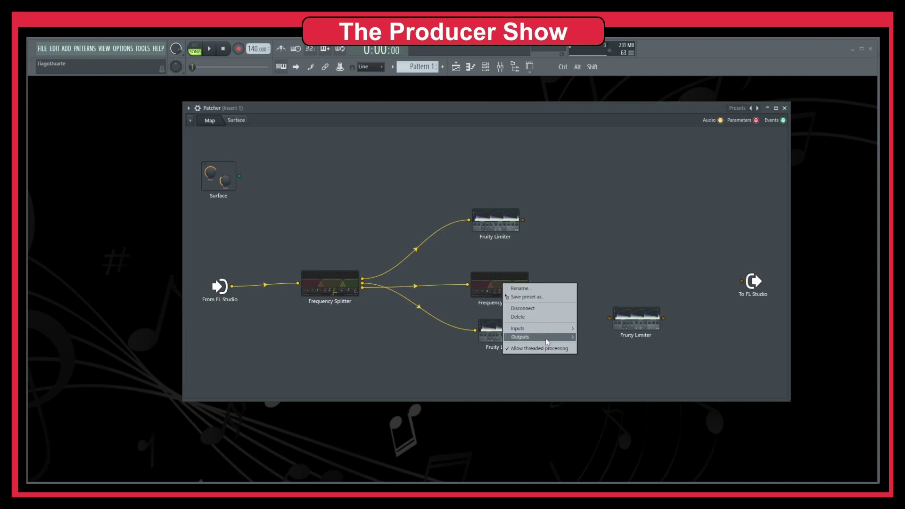
mouse_move(590, 338)
click(642, 377)
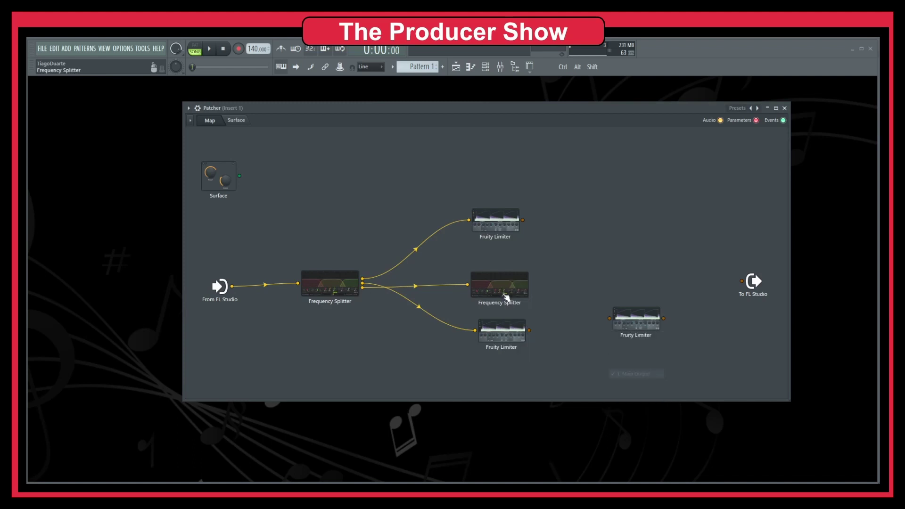
right_click(505, 285)
mouse_move(593, 337)
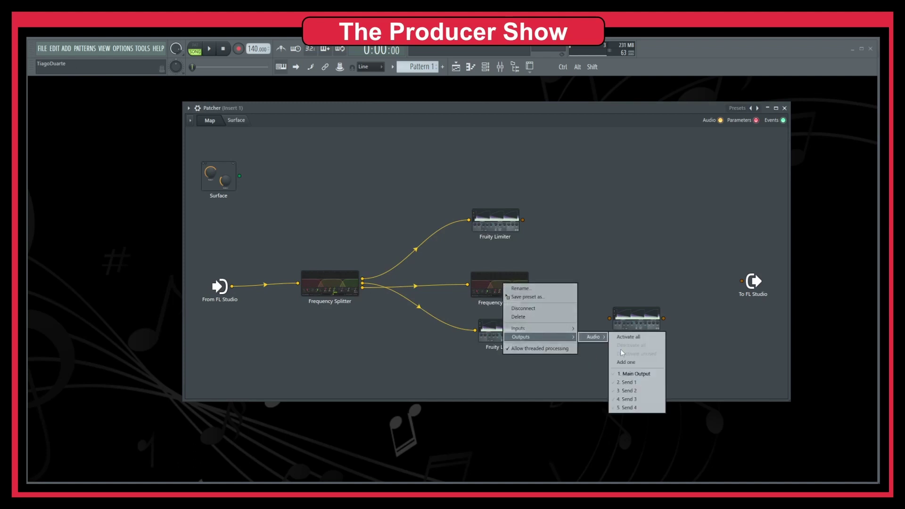
click(639, 383)
right_click(520, 286)
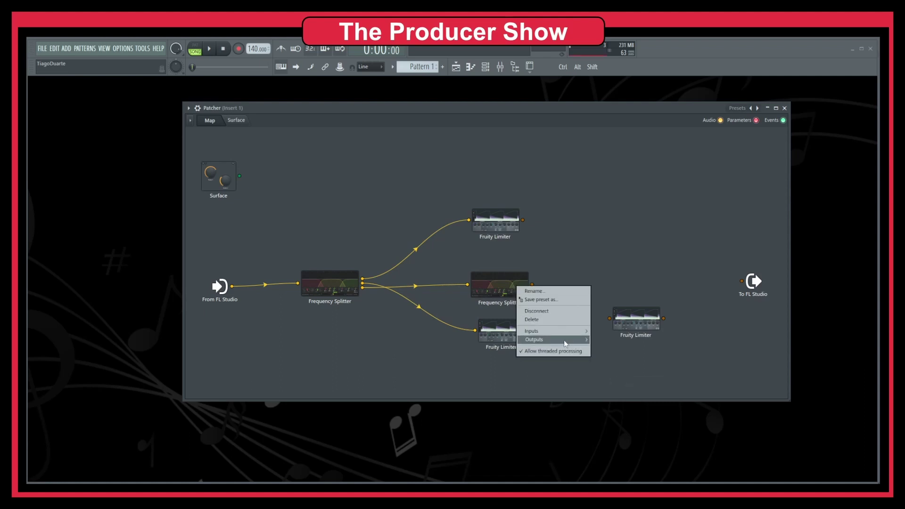
mouse_move(564, 341)
mouse_move(613, 344)
click(645, 393)
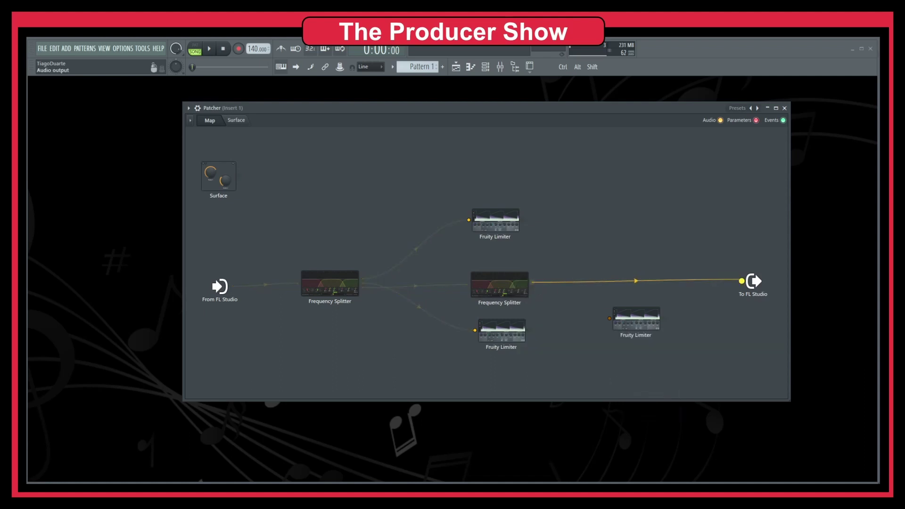
Arrange both Frequency Splitter windows side by side during playback and compare the full signal with the Send 3 band.
click(513, 294)
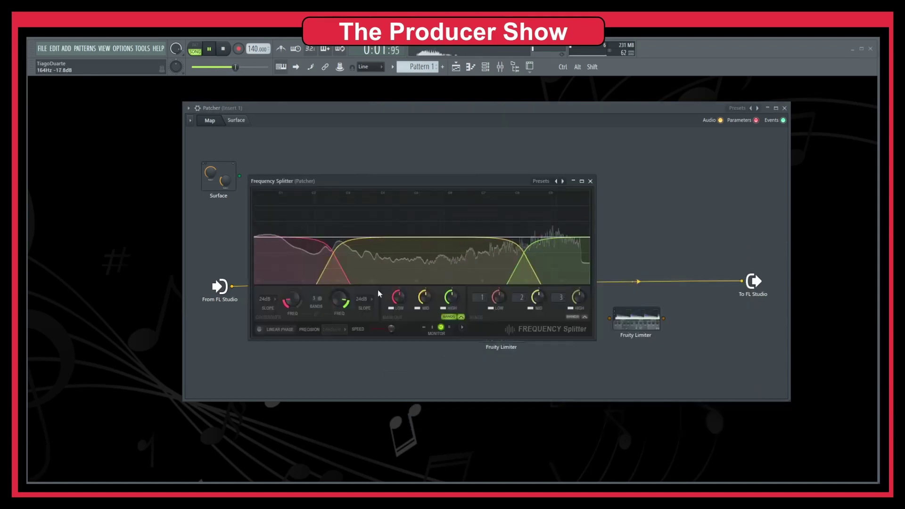
drag(444, 181, 265, 144)
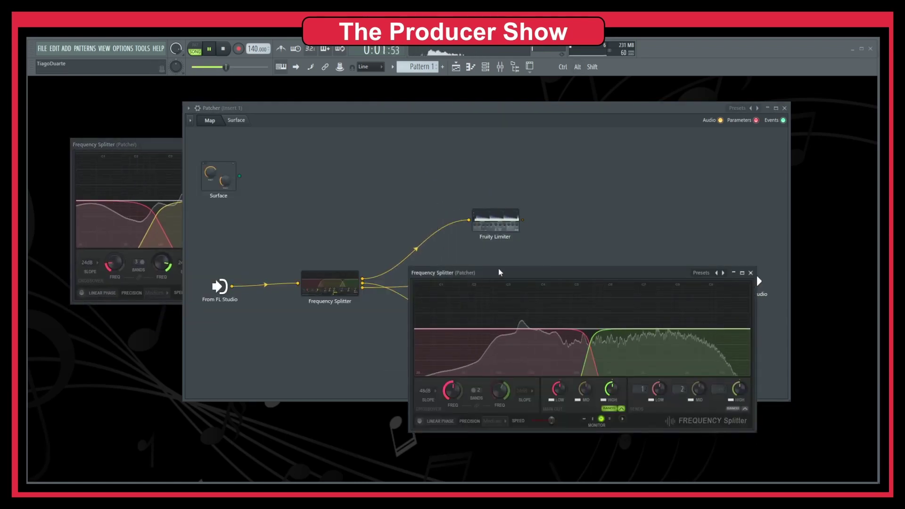
drag(499, 268, 474, 149)
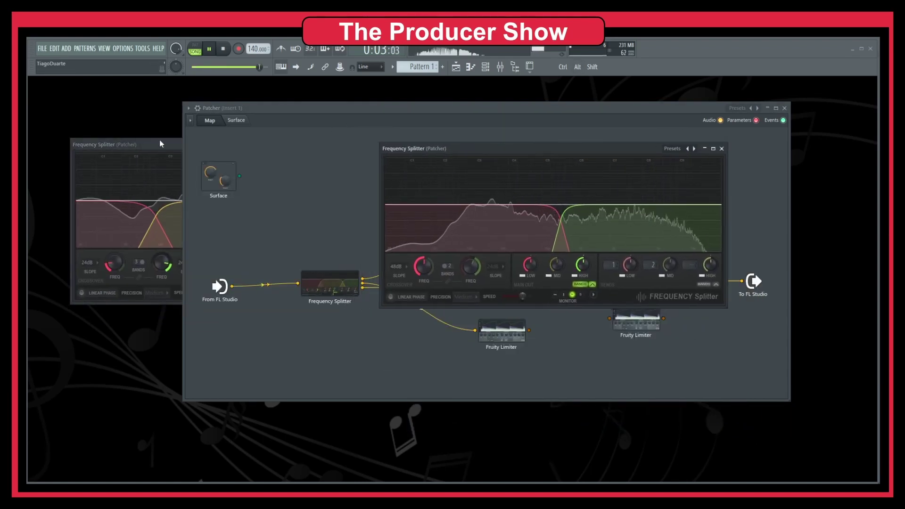
click(160, 142)
drag(460, 150, 501, 147)
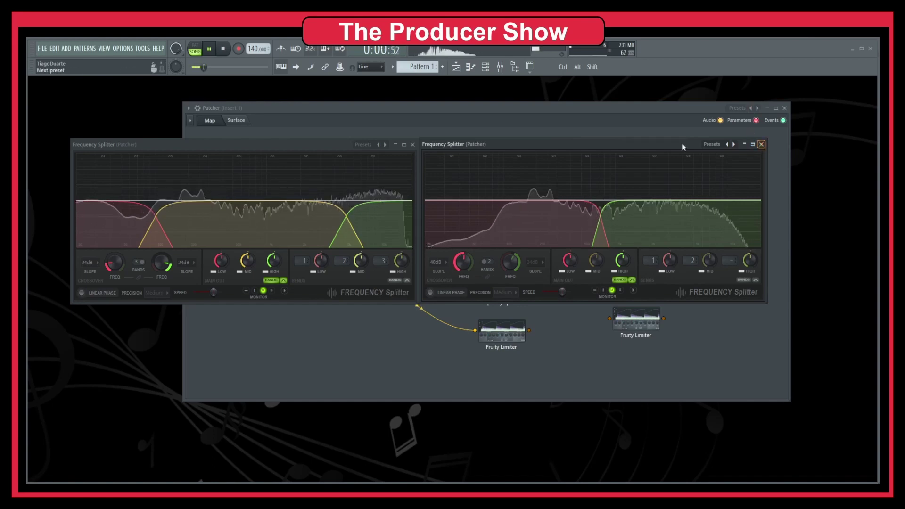
drag(554, 150, 623, 320)
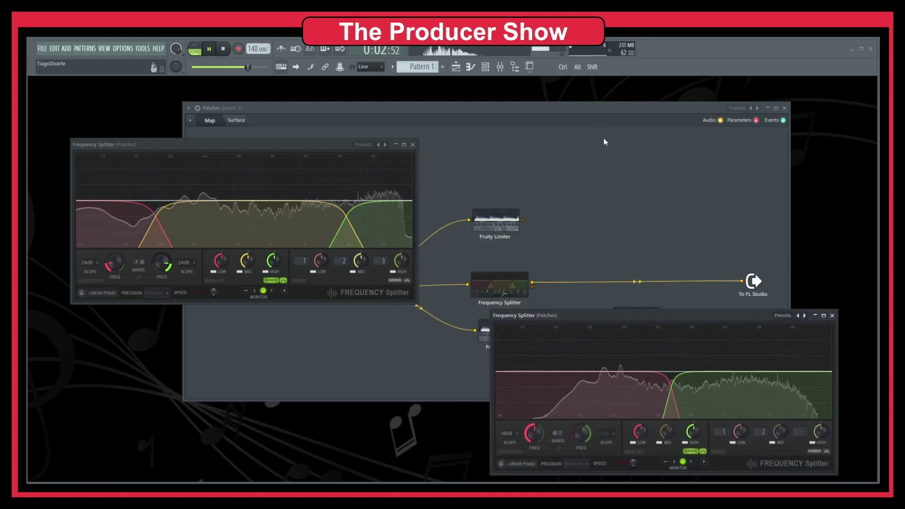
Disconnect the second Frequency Splitter's Send 1 from To FL Studio and connect its Send 2 there instead.
click(605, 113)
drag(742, 283, 623, 289)
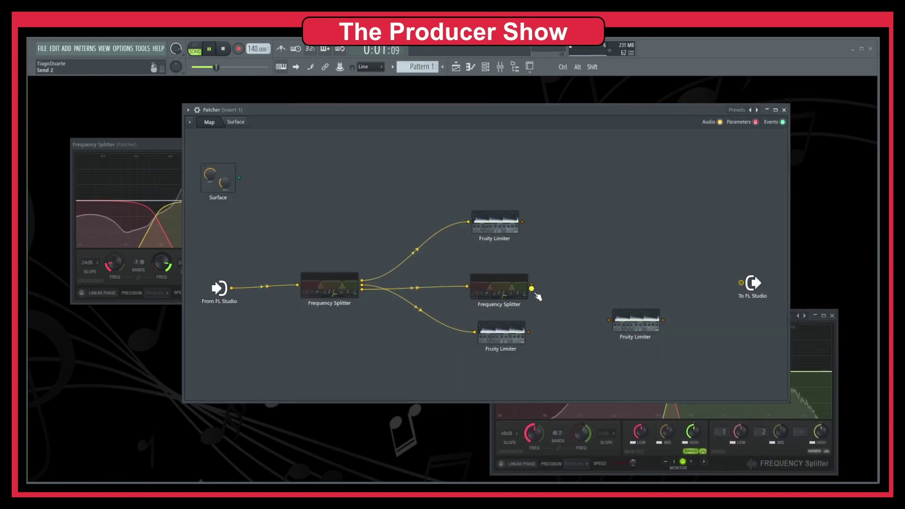
drag(532, 286, 742, 282)
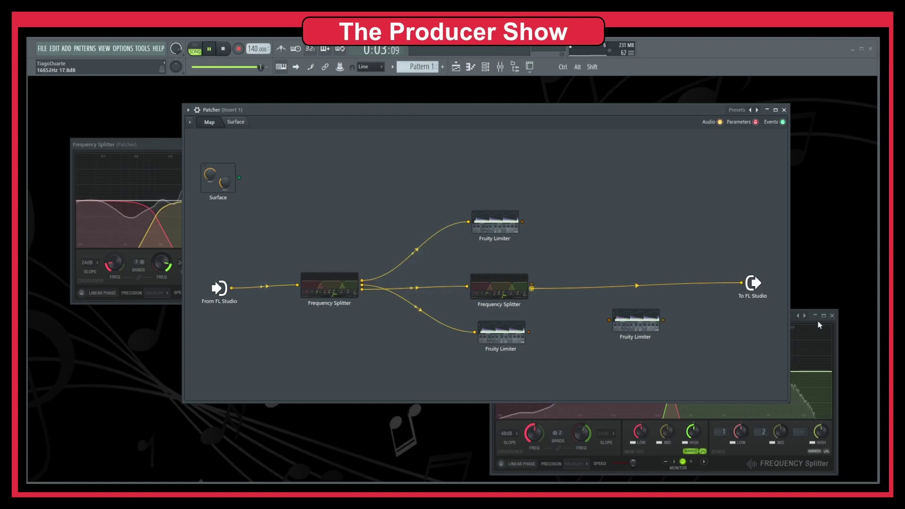
mouse_move(580, 111)
mouse_down()
mouse_move(573, 101)
mouse_move(587, 105)
mouse_move(578, 110)
mouse_up()
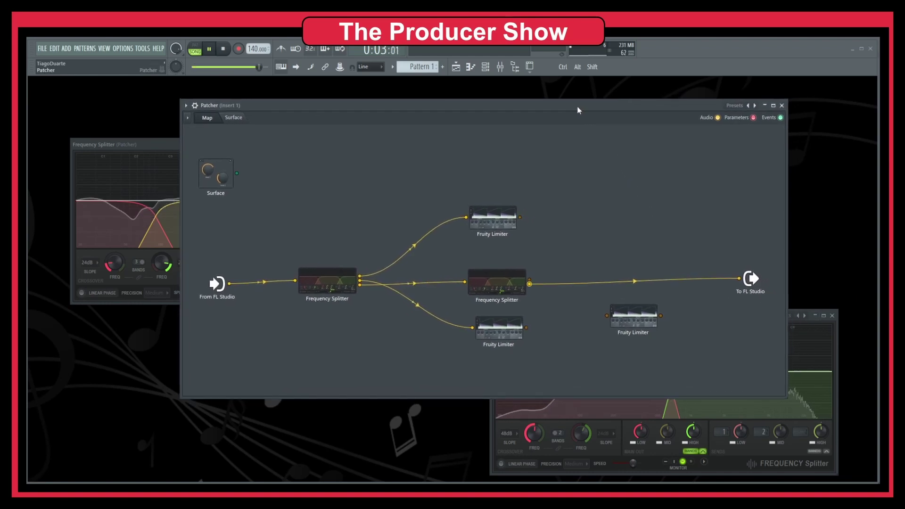
Assign the second Frequency Splitter's high band to Send 2, audition it, and disconnect Send 2 from To FL Studio.
click(756, 435)
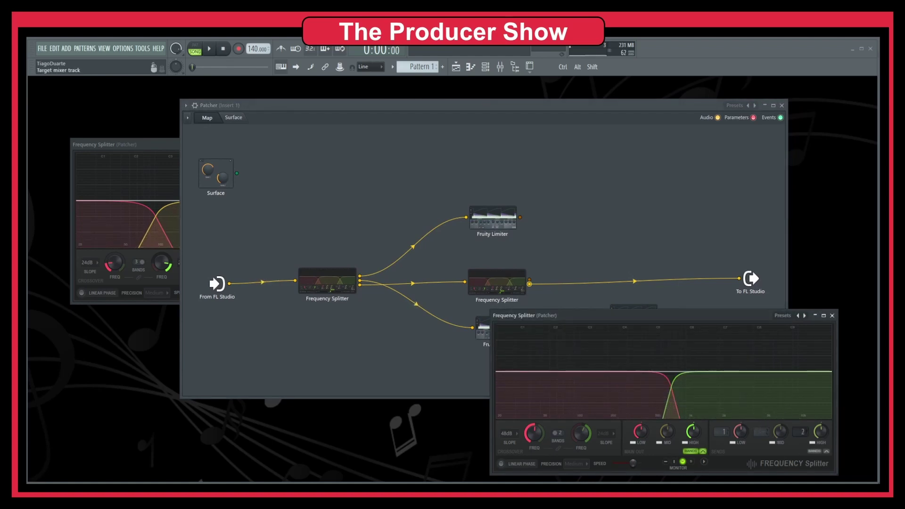
key(space)
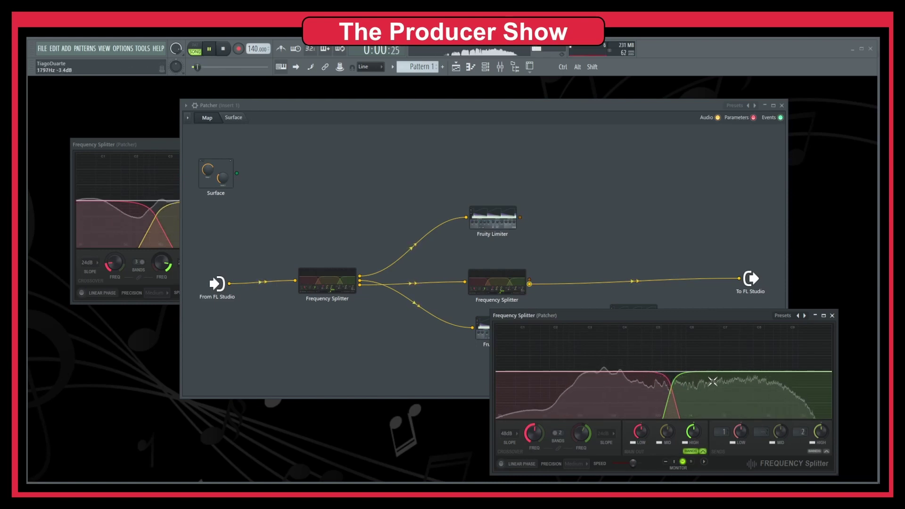
click(609, 245)
key(space)
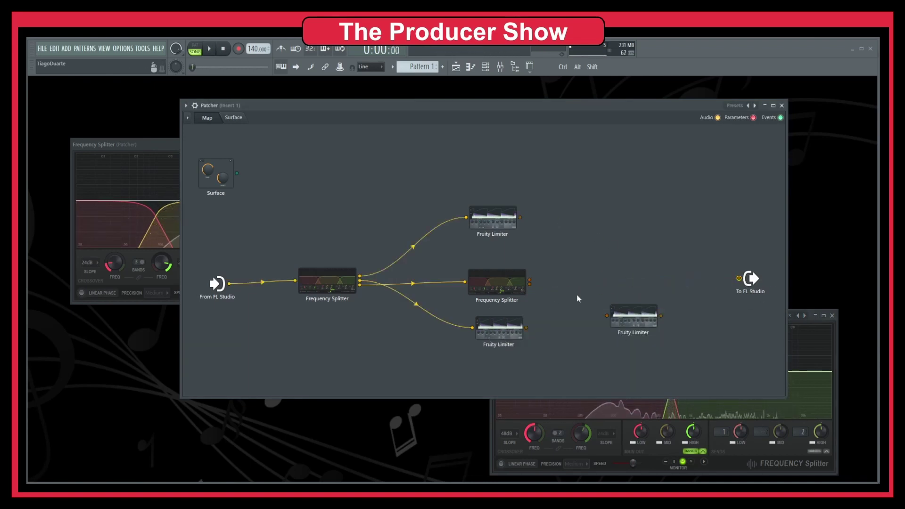
Place the unused Fruity Limiter after the second Frequency Splitter and wire it between Send 1 and To FL Studio.
drag(634, 315, 612, 265)
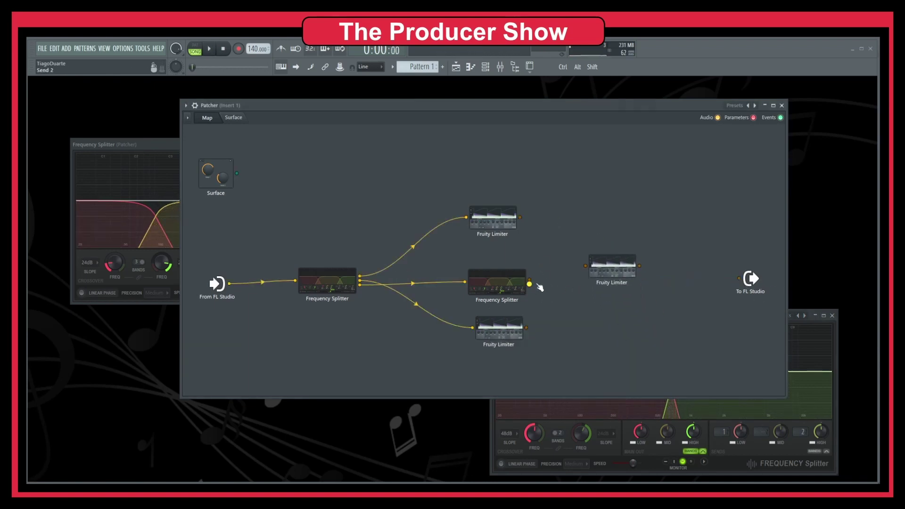
drag(529, 284, 645, 267)
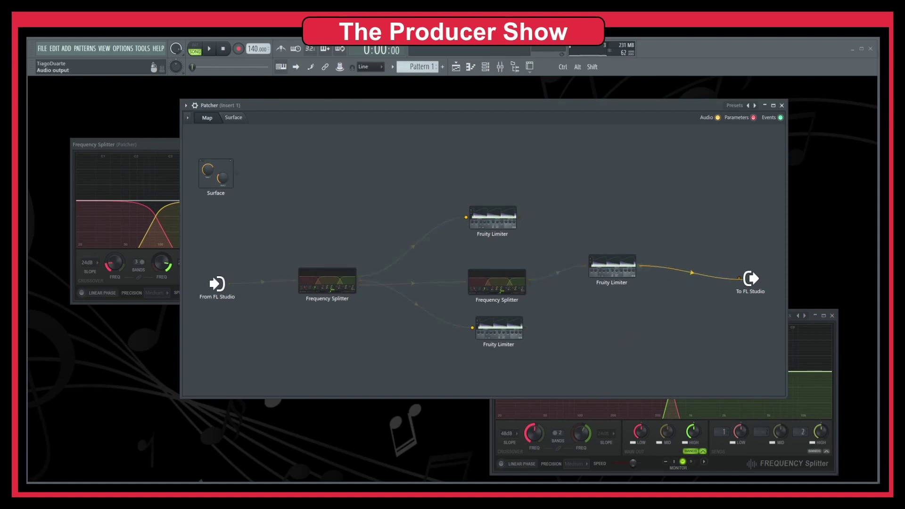
drag(739, 278, 739, 278)
Add another Fruity Limiter below the Send 1 limiter and wire it between the second splitter's Send 2 and To FL Studio.
right_click(609, 347)
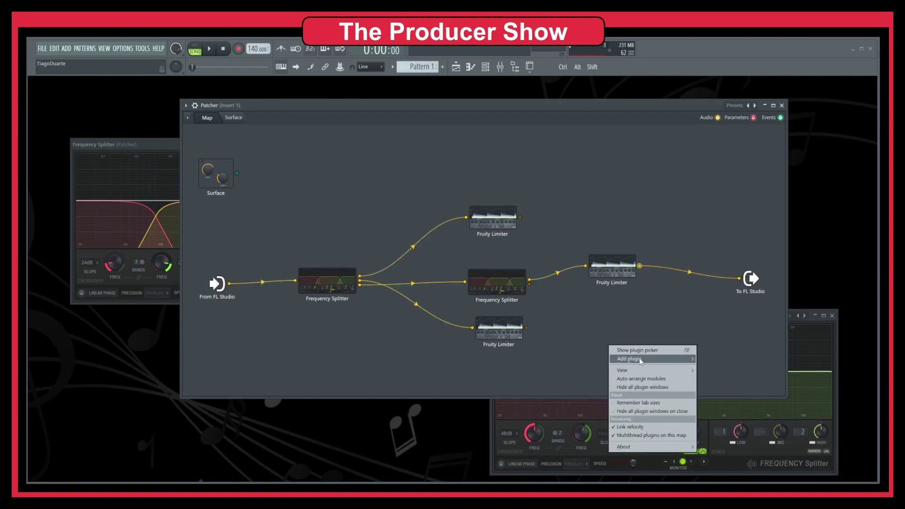
mouse_move(679, 359)
mouse_move(799, 406)
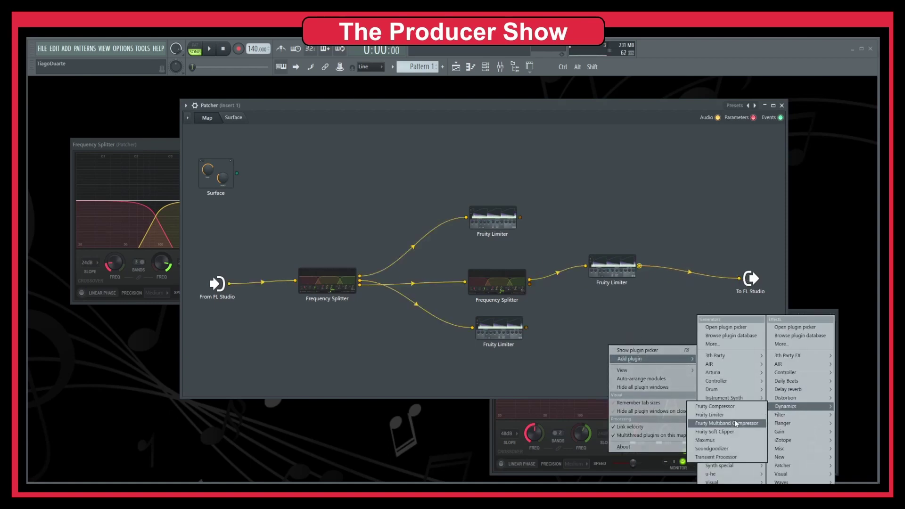
click(715, 414)
drag(552, 296, 610, 308)
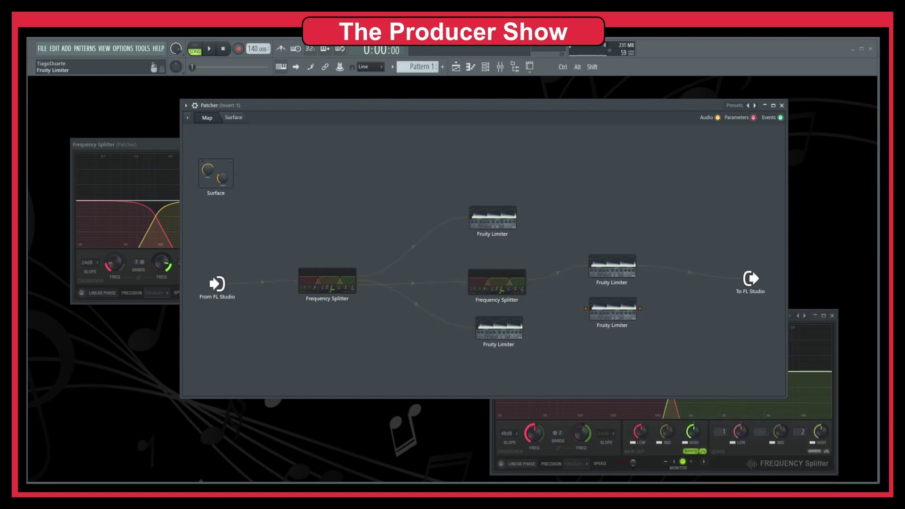
drag(527, 284, 686, 300)
drag(597, 316, 605, 317)
Line up the first splitter's upper and lower Fruity Limiters with the other two and connect both to To FL Studio.
drag(507, 342, 632, 370)
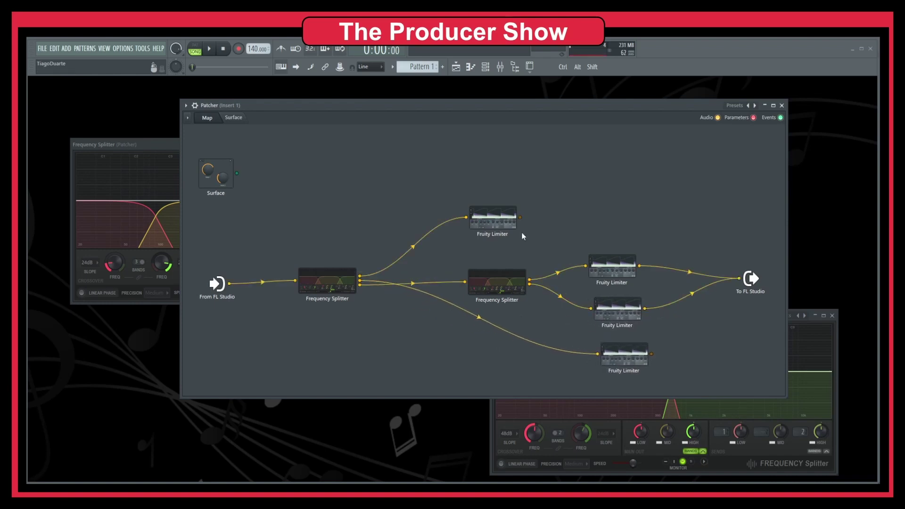
drag(514, 225, 739, 279)
drag(652, 354, 739, 278)
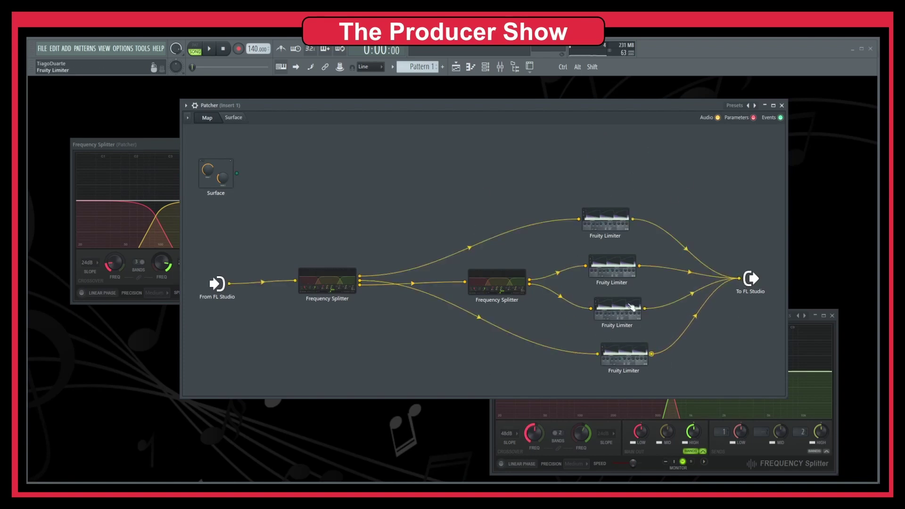
Play the song through the four-limiter chain and check the signal in the first Frequency Splitter.
drag(498, 104, 478, 102)
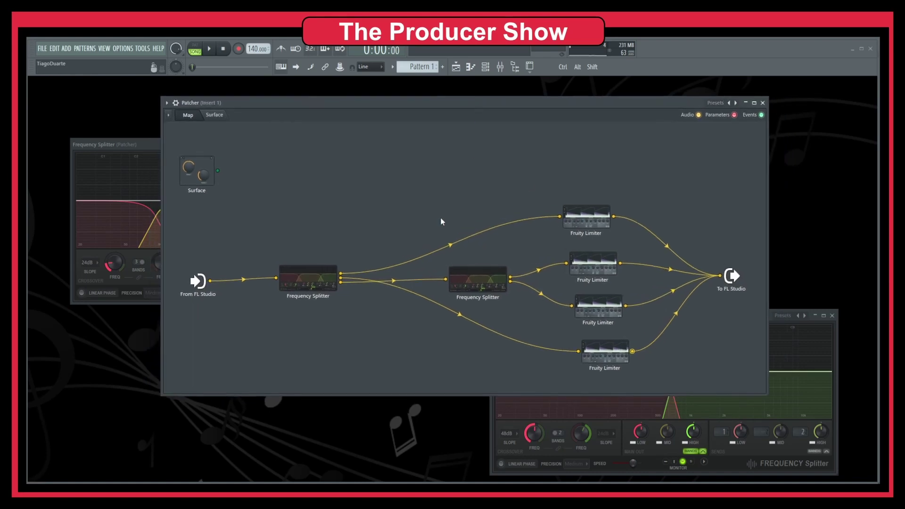
key(space)
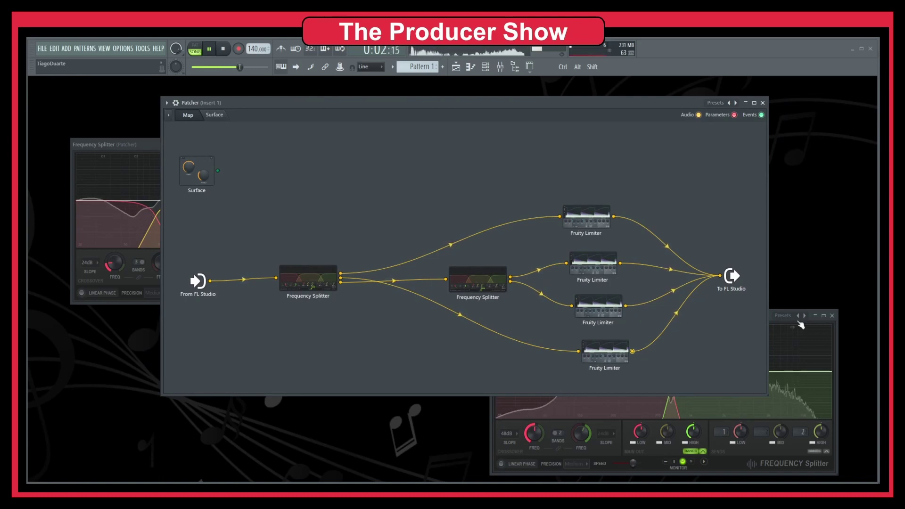
click(140, 147)
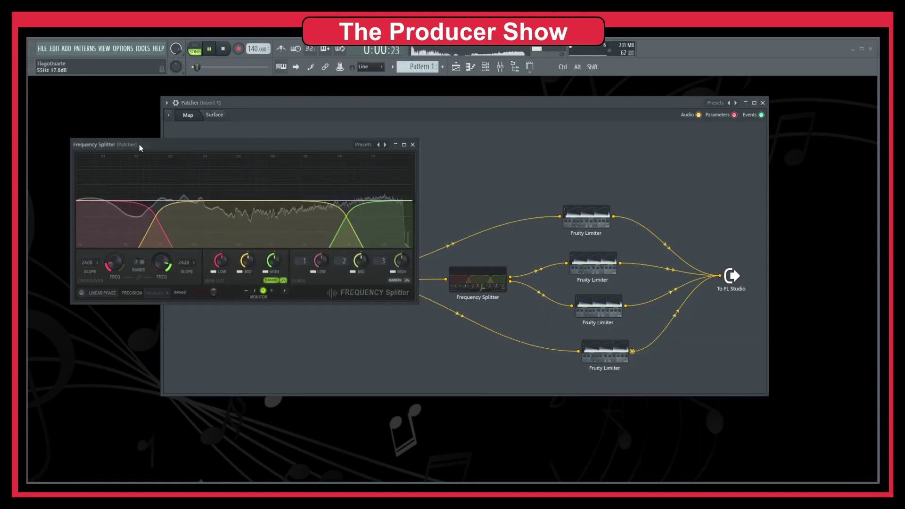
Close the Frequency Splitter windows, stop playback, and show the mixer.
click(413, 145)
key(space)
click(504, 70)
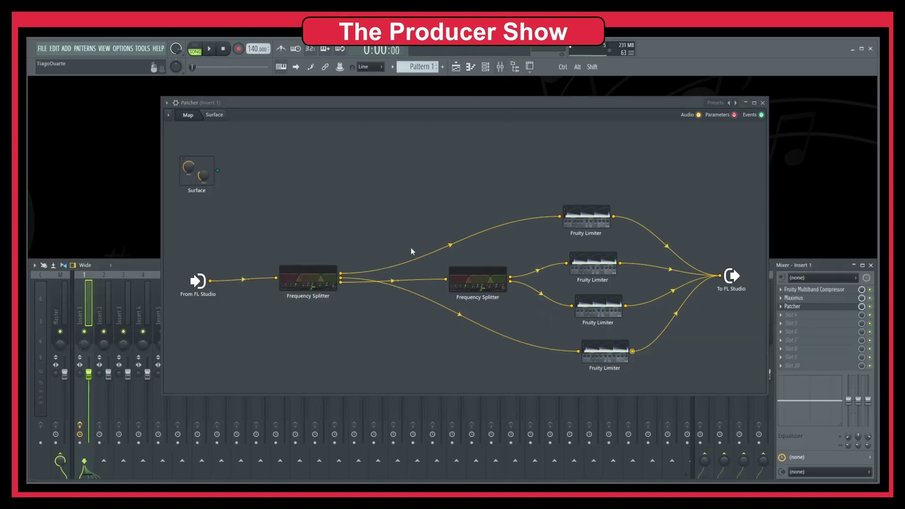
Shrink the Patcher window to fit above the mixer, and compare the song's playback with Patcher bypassed and enabled on Insert 1.
drag(161, 395, 211, 291)
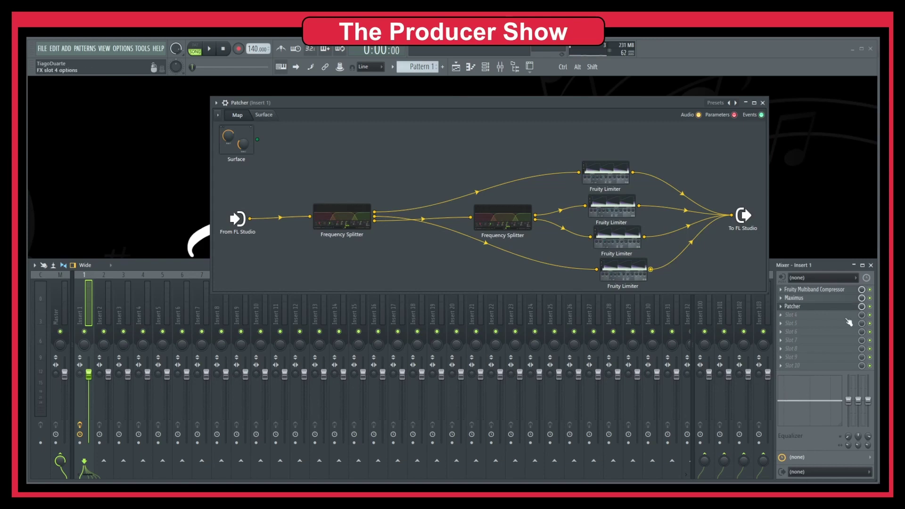
key(space)
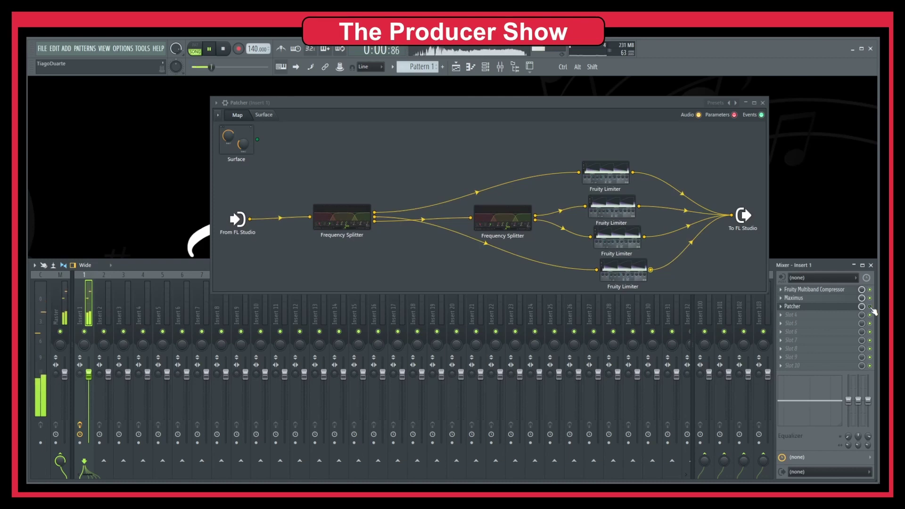
key(space)
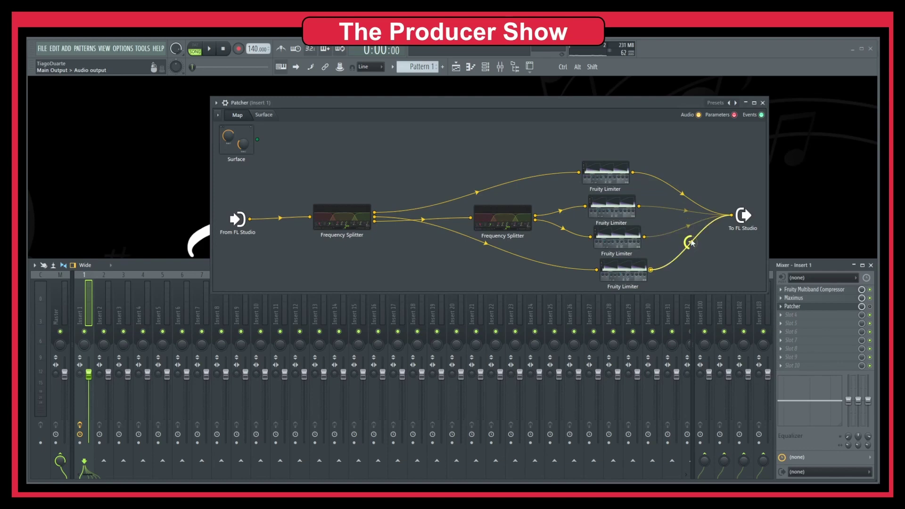
key(space)
key(space)
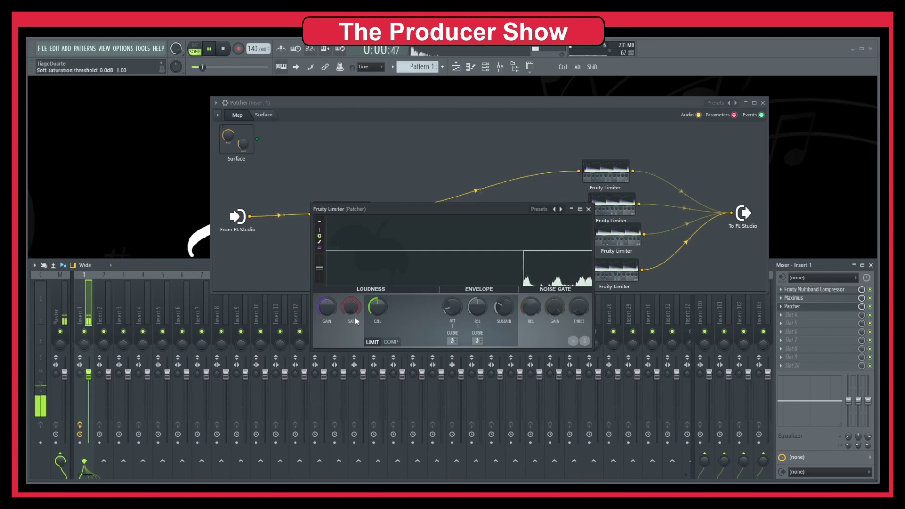
Switch the bottom Fruity Limiter to compressor mode, lower its threshold to about -22.6 dB, and raise its ratio.
click(390, 342)
drag(375, 309, 374, 345)
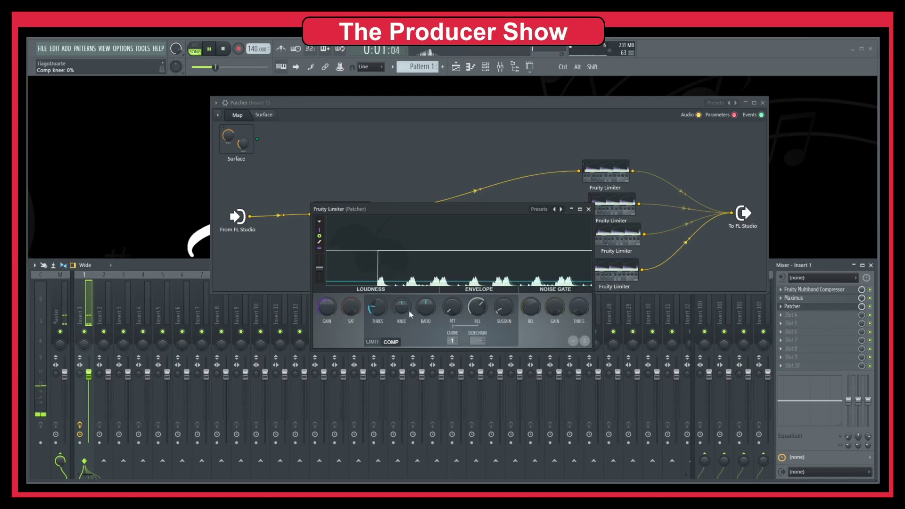
drag(426, 308, 426, 290)
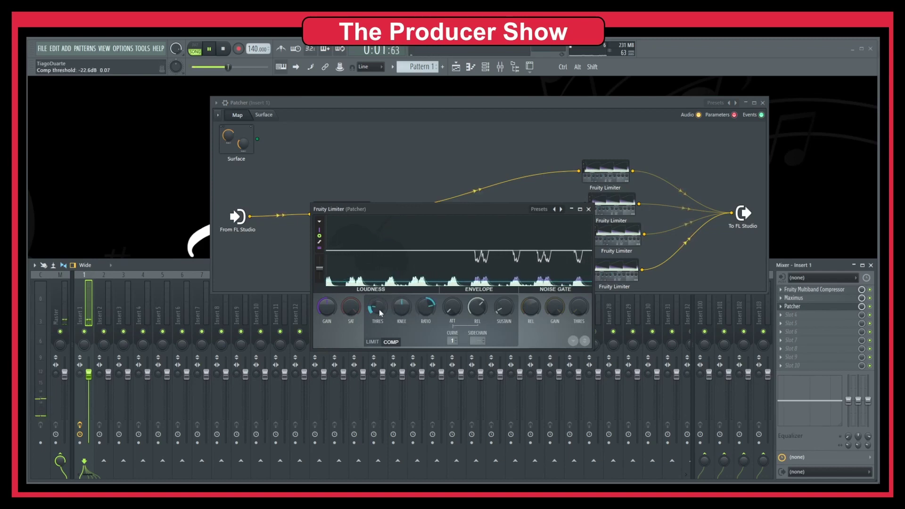
drag(467, 209, 264, 210)
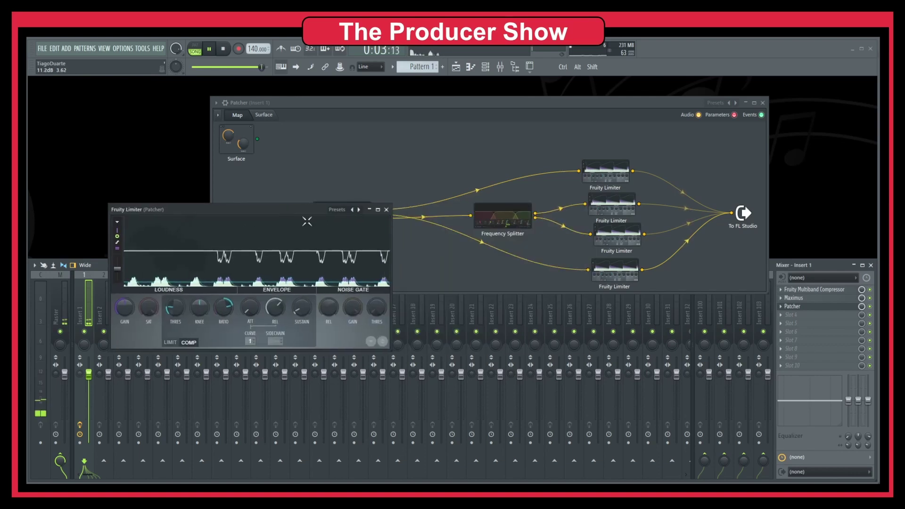
click(387, 210)
Put the third Fruity Limiter in compressor mode with a 20:1 ratio, a lower threshold and slightly more gain.
drag(636, 239, 627, 240)
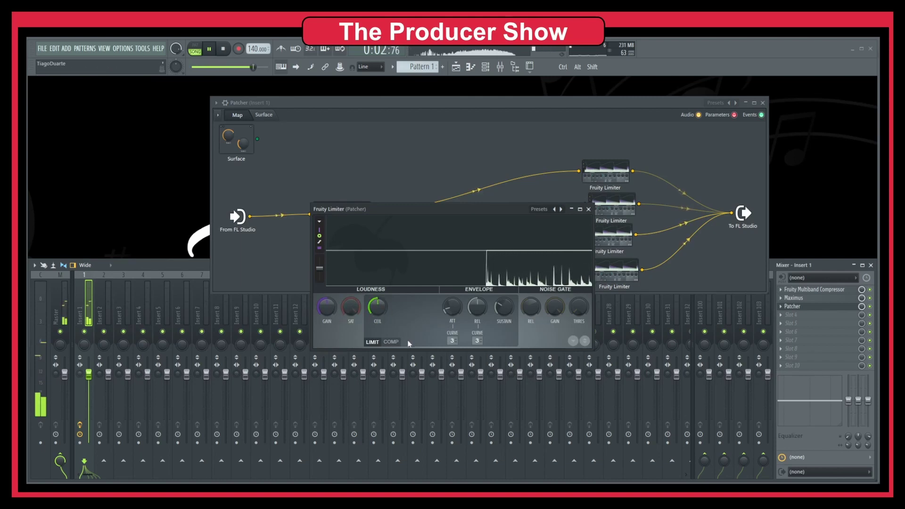
click(391, 341)
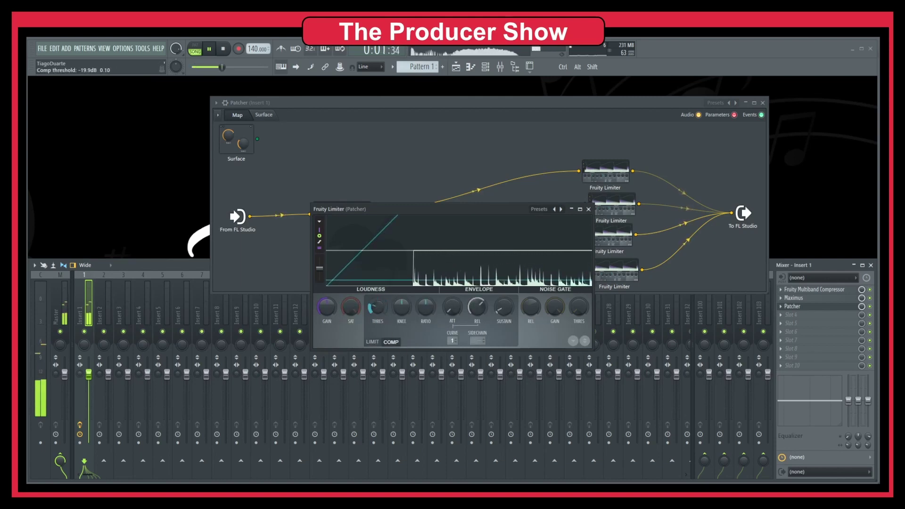
drag(426, 307, 426, 269)
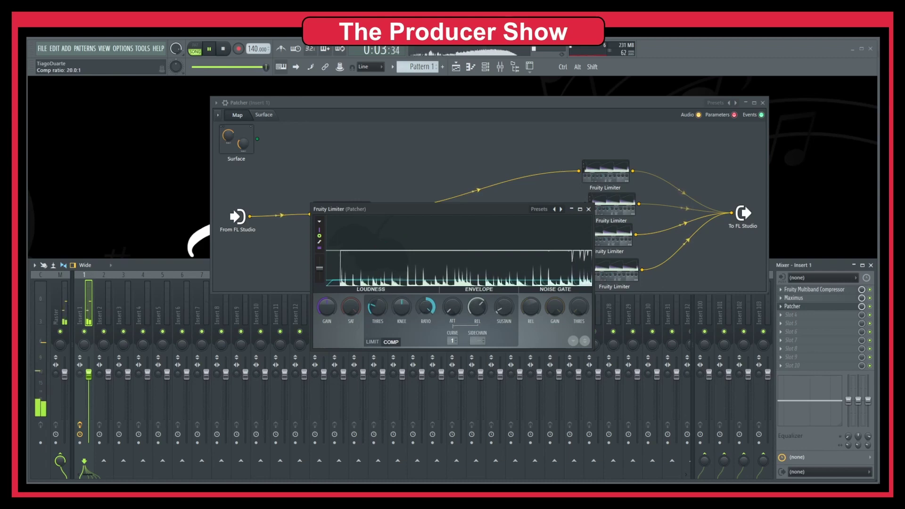
mouse_move(378, 307)
mouse_down()
mouse_move(378, 332)
mouse_move(385, 311)
mouse_up()
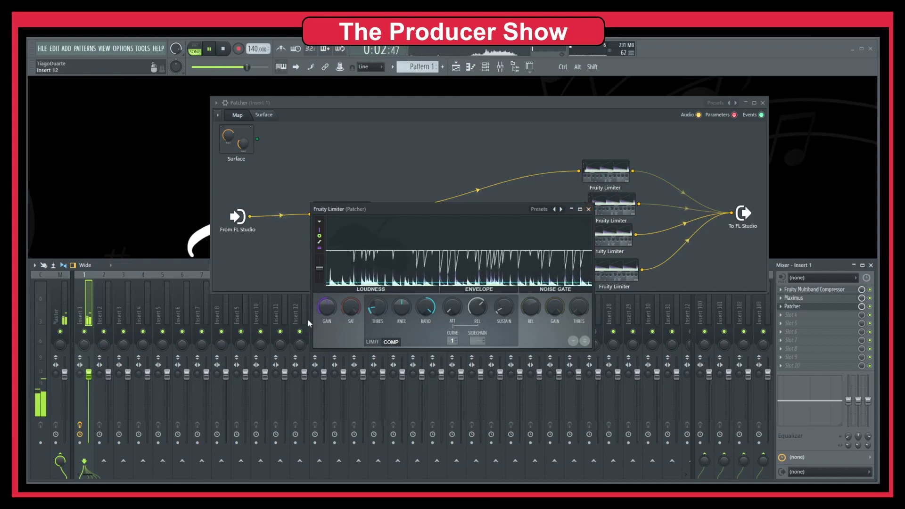
drag(327, 307, 326, 299)
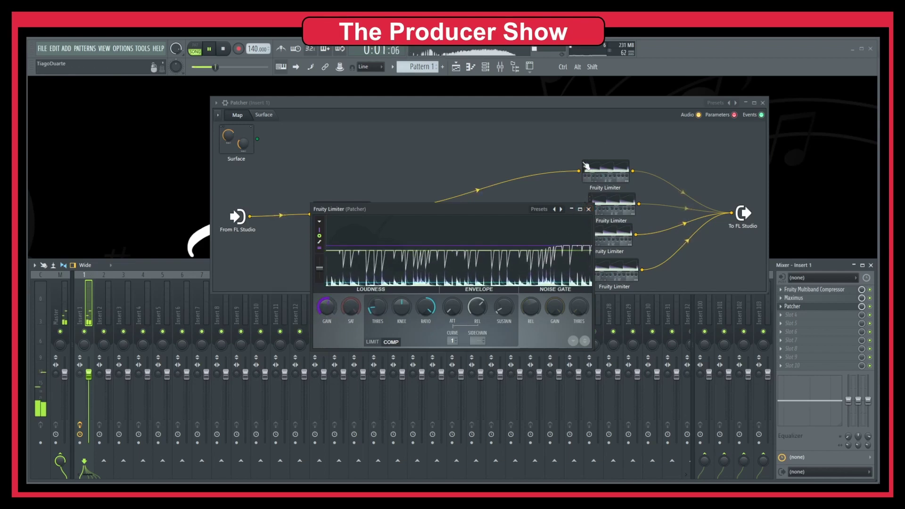
click(588, 209)
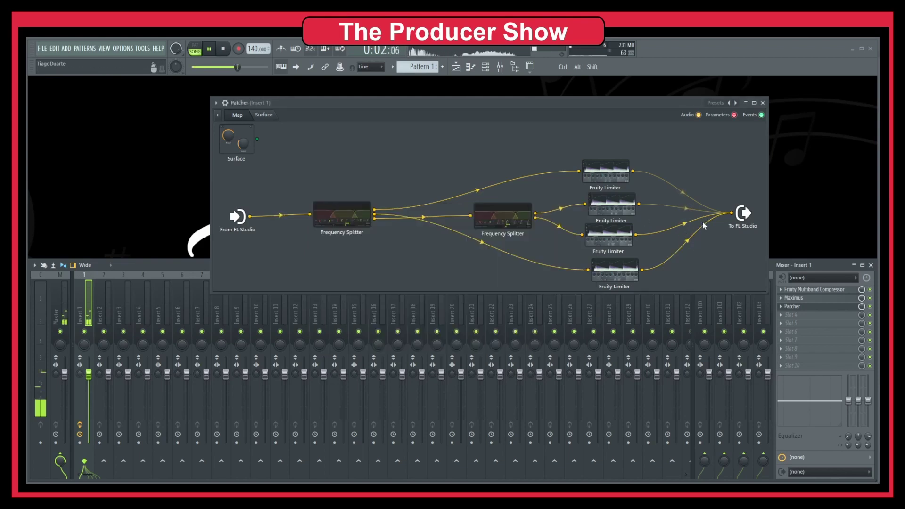
Put the second Fruity Limiter from the top in compressor mode, lowering its threshold and raising its ratio and gain.
double_click(611, 204)
click(391, 342)
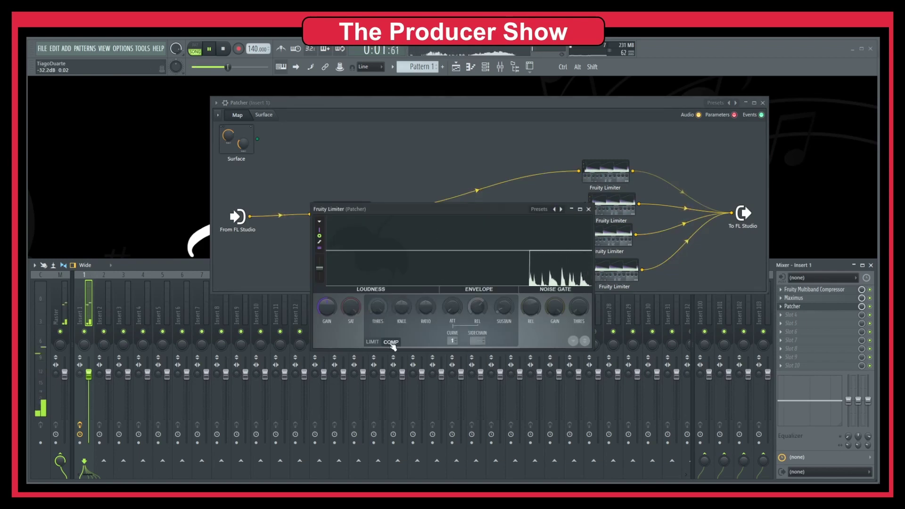
drag(378, 307, 377, 323)
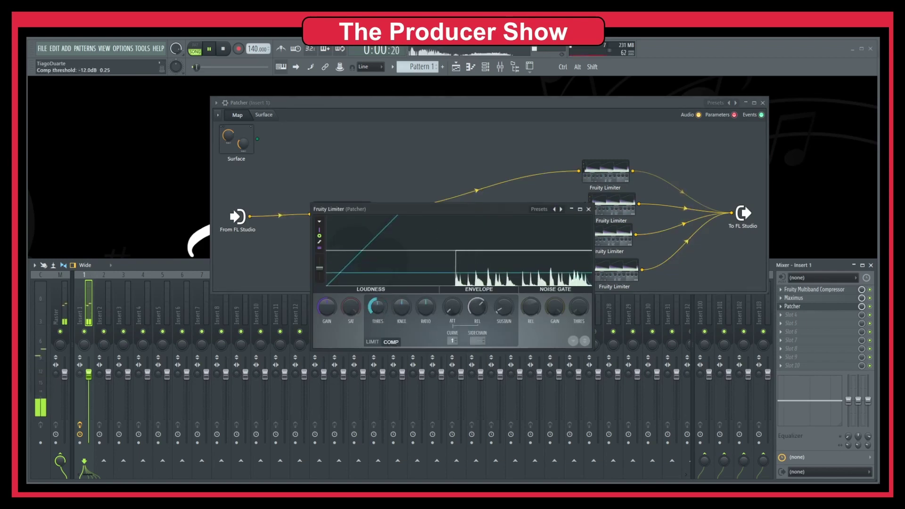
drag(425, 307, 426, 288)
drag(377, 307, 377, 324)
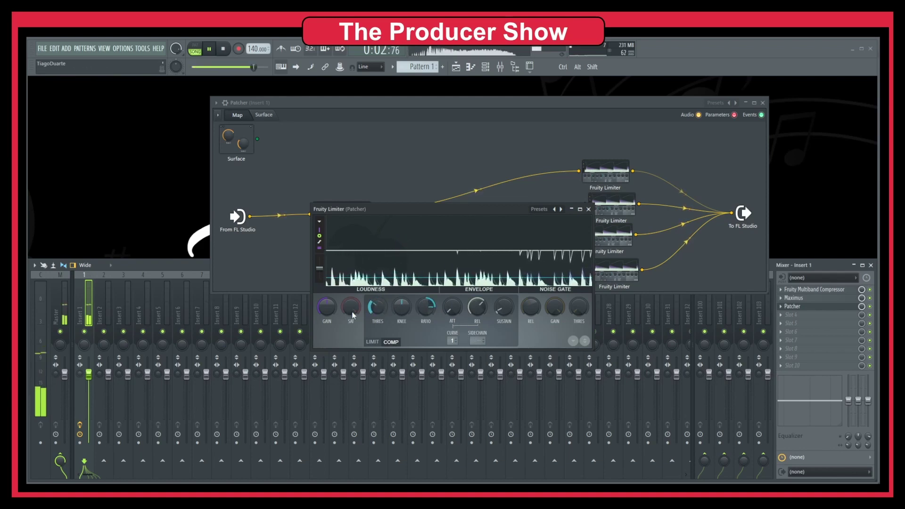
drag(327, 307, 326, 299)
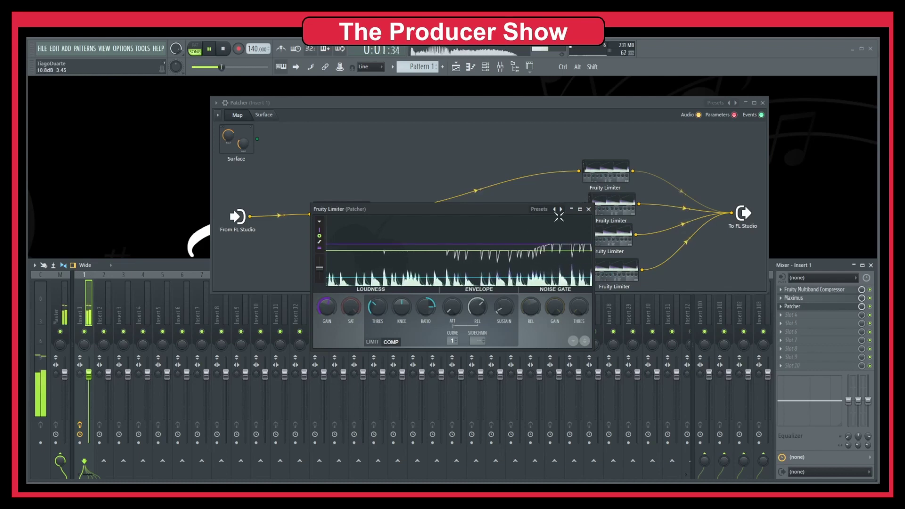
click(589, 209)
Compress the uppermost Fruity Limiter's band with a 7.2:1 ratio, a lowered threshold and about 2.6 dB of gain.
drag(619, 179, 624, 174)
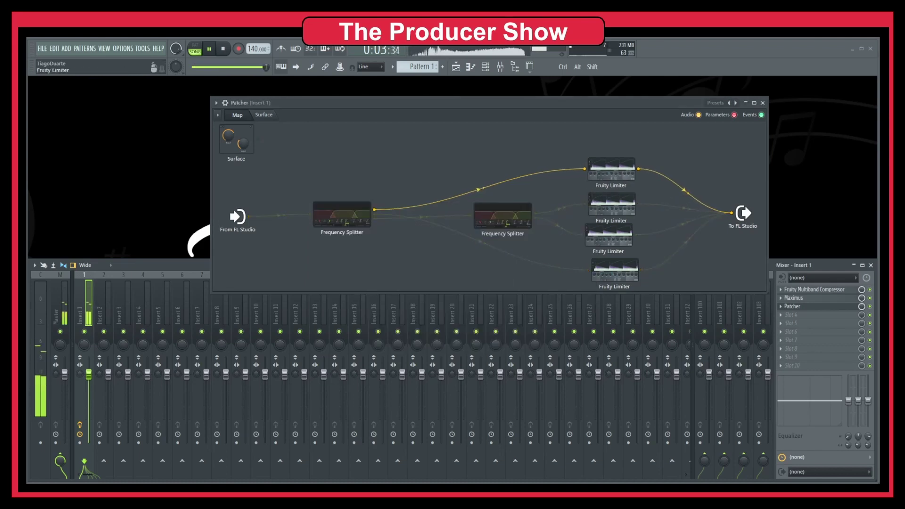
double_click(624, 174)
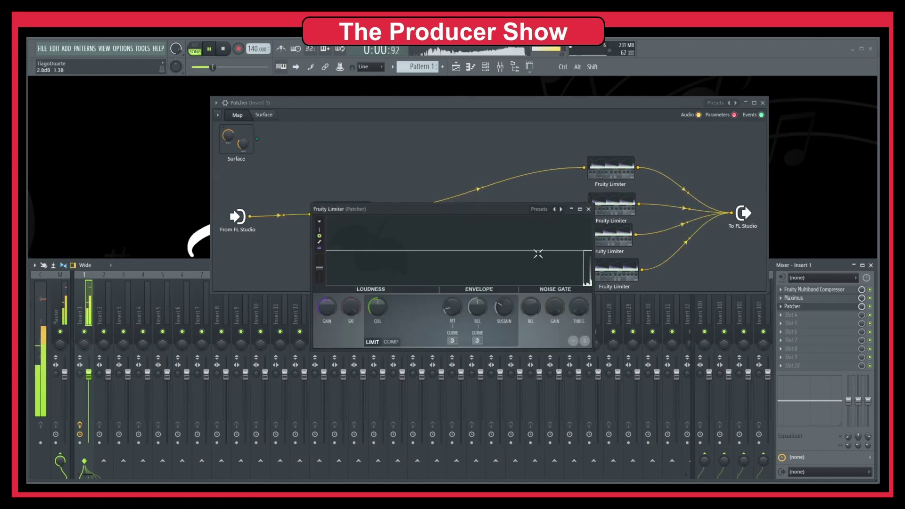
click(391, 342)
drag(376, 307, 425, 294)
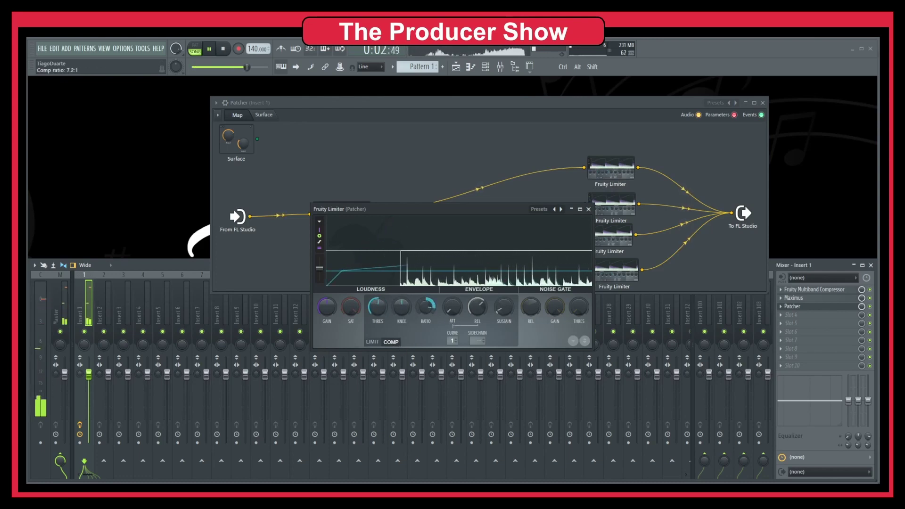
drag(373, 310, 373, 330)
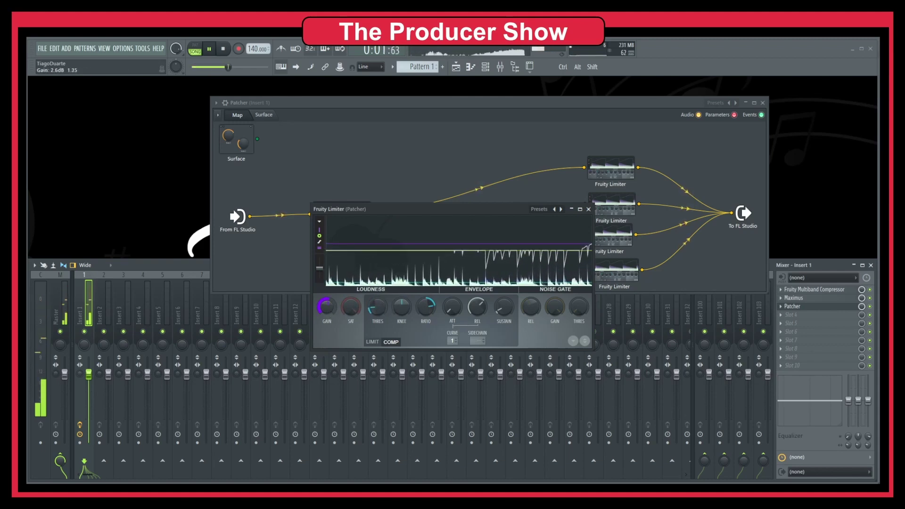
click(589, 209)
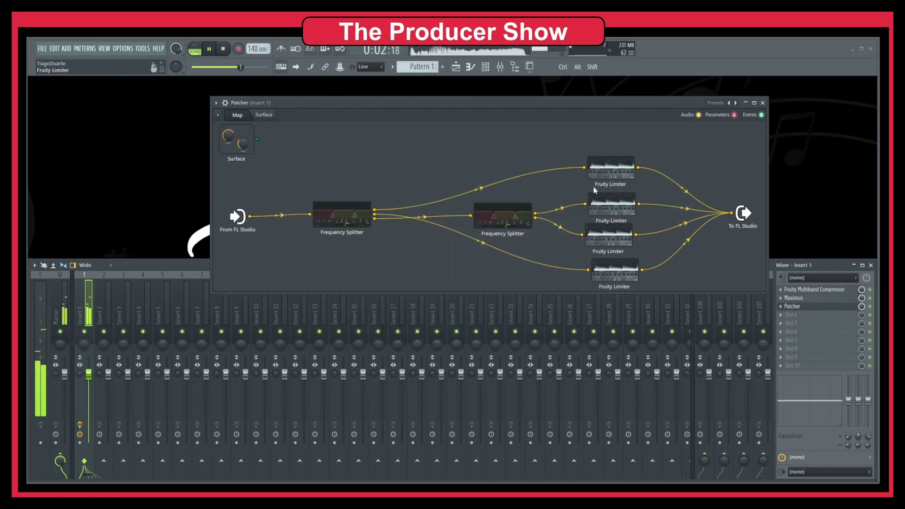
Stop playback, reposition the Patcher window, and line up the two lower Fruity Limiters with the ones above.
key(space)
drag(522, 106, 489, 96)
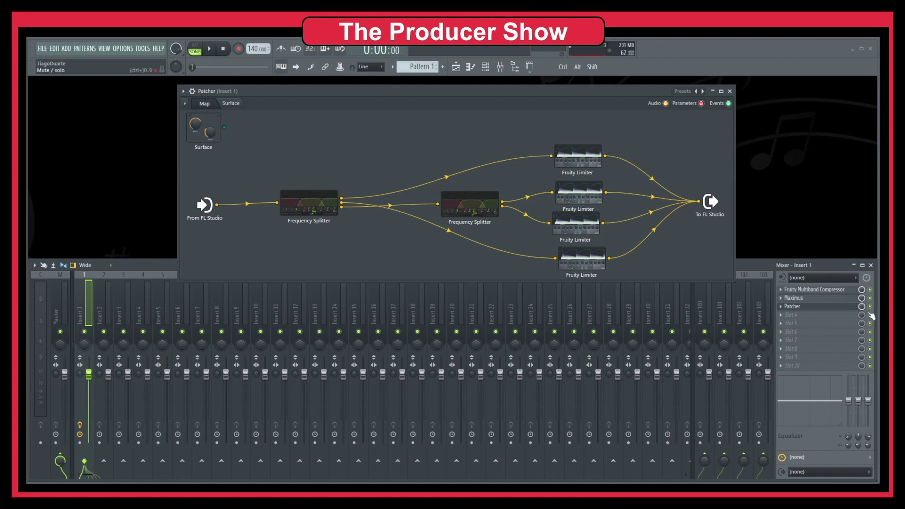
drag(576, 231, 581, 235)
click(581, 259)
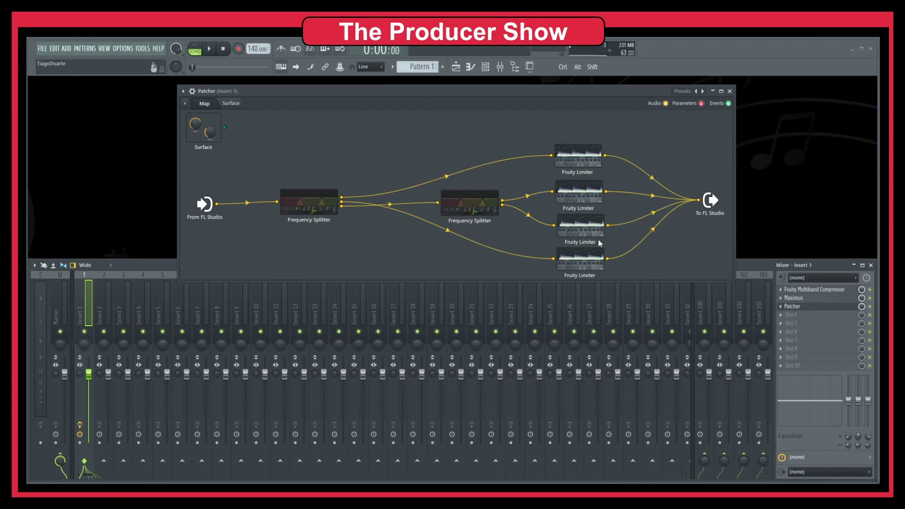
Play the song to compare the compressed four-band chain with Patcher bypassed, and stop playback.
key(space)
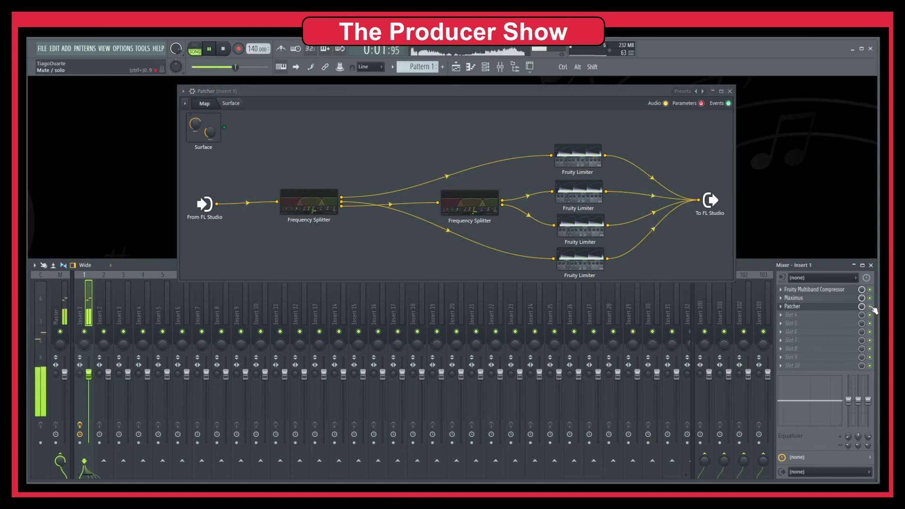
key(space)
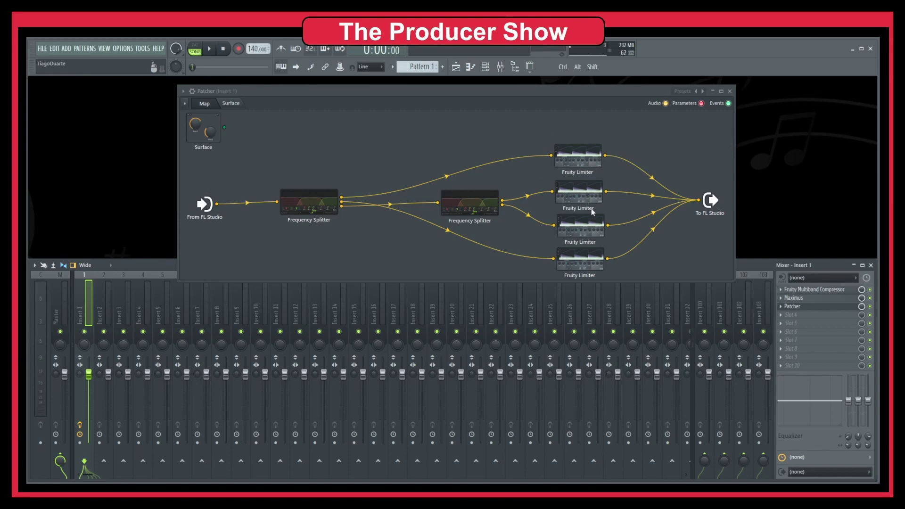
Reset the top two Fruity Limiters to the Default preset.
double_click(583, 161)
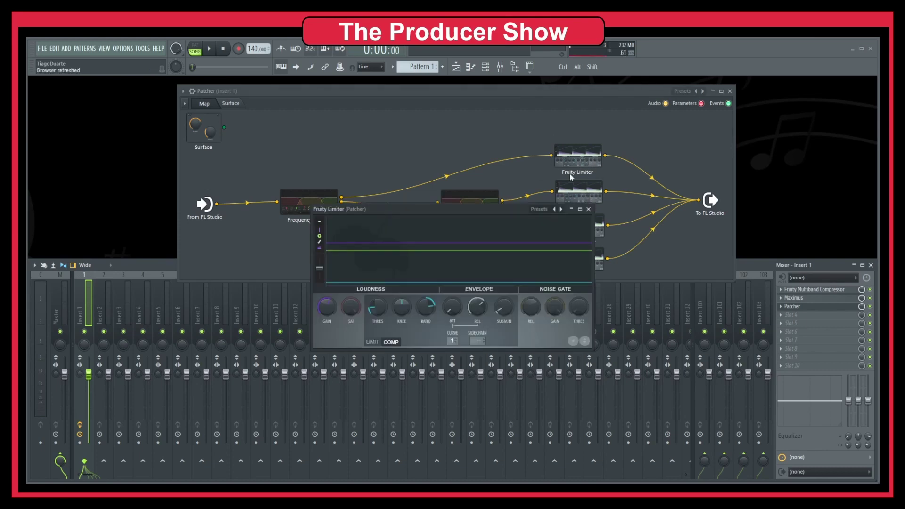
click(561, 209)
click(582, 236)
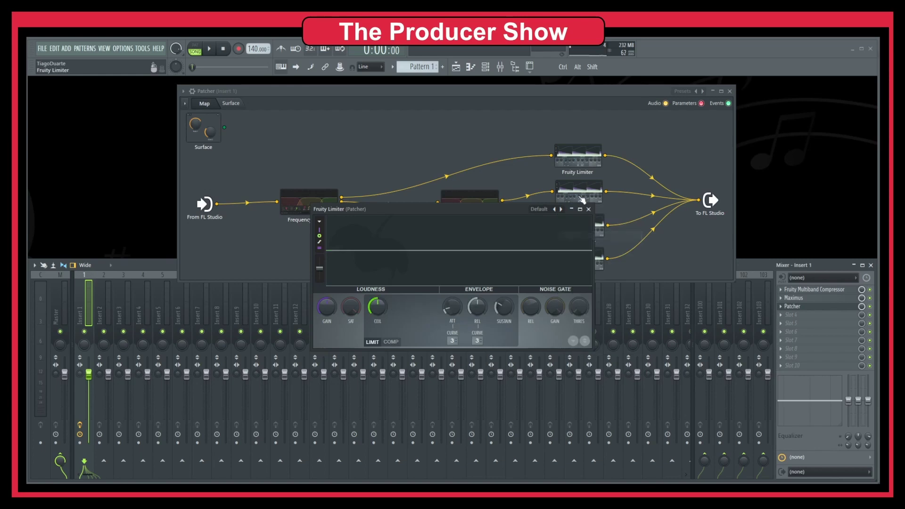
click(561, 209)
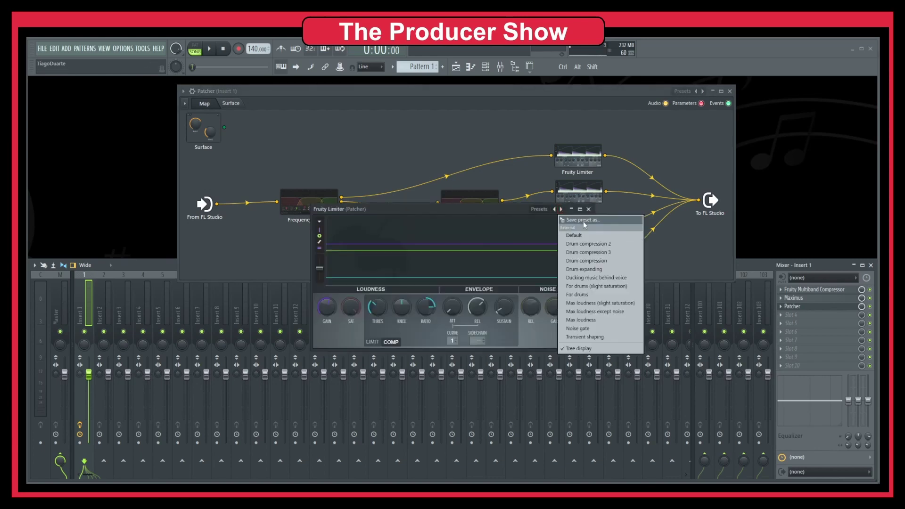
click(587, 237)
click(589, 209)
Load the Default preset in the third Fruity Limiter, the one fed by the second splitter's lower output.
double_click(579, 191)
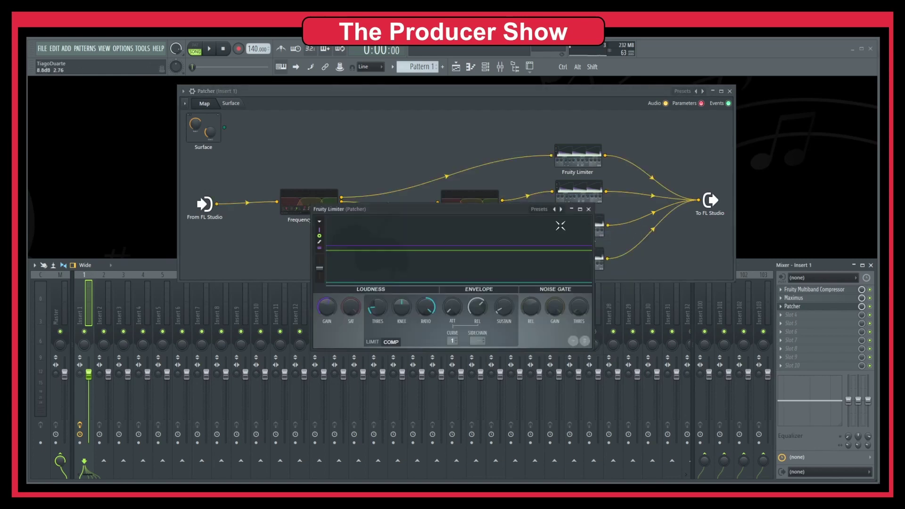
click(561, 209)
click(578, 221)
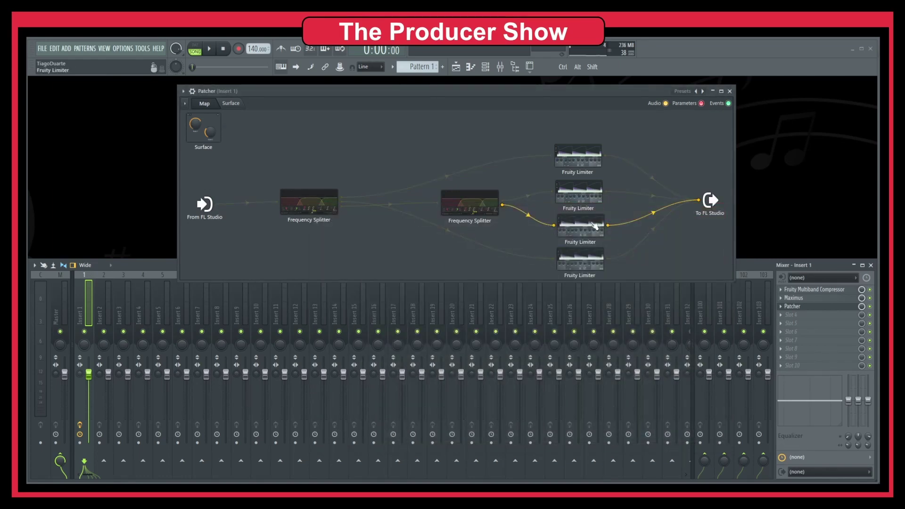
double_click(595, 225)
click(561, 209)
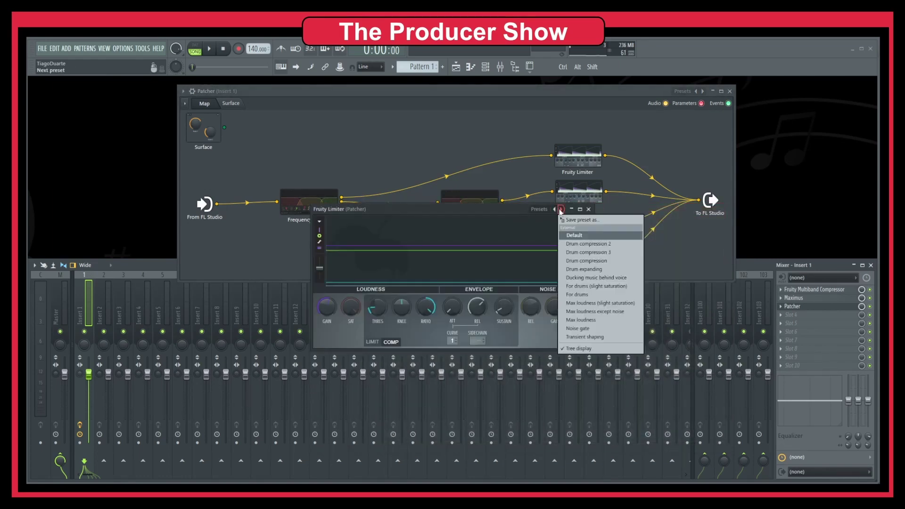
click(586, 235)
click(589, 209)
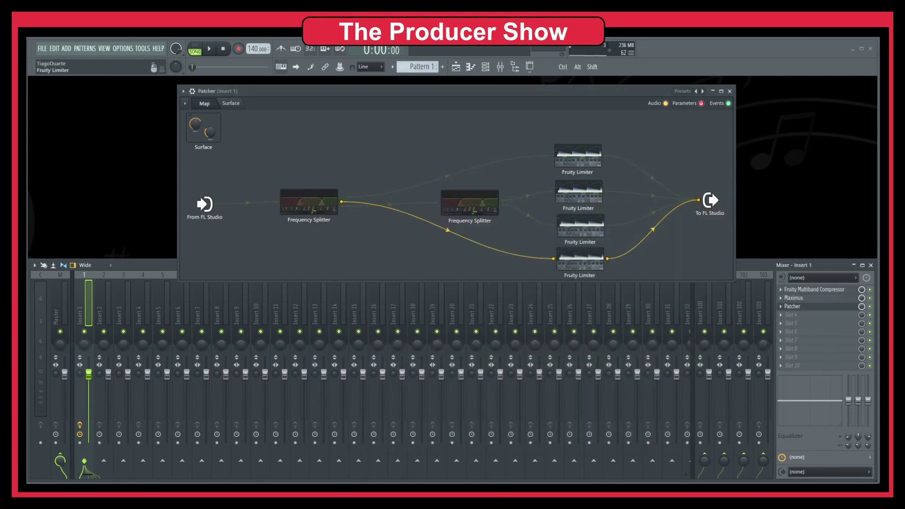
Restore the bottom Fruity Limiter to the Default preset and close its window.
double_click(580, 258)
click(359, 209)
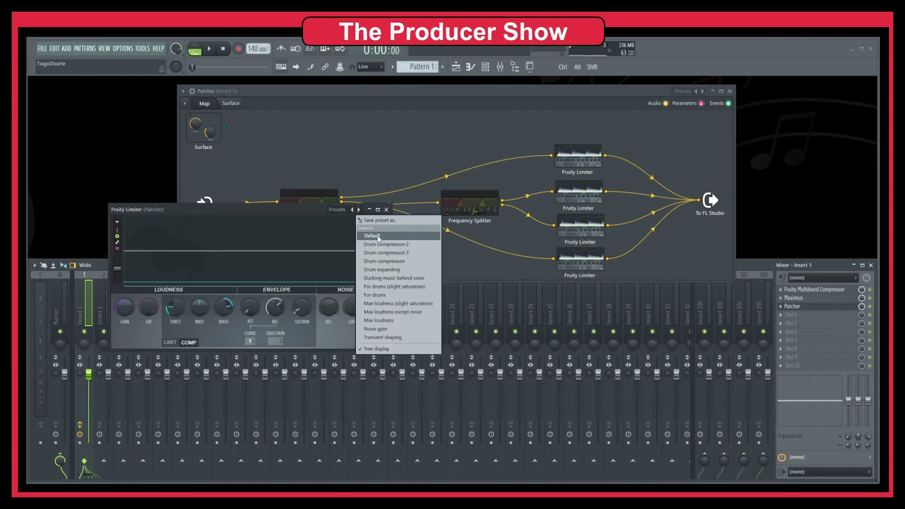
click(372, 236)
click(386, 210)
Save the Patcher chain as a preset named "4-MultiBand Comp" in the Patcher presets folder.
click(184, 91)
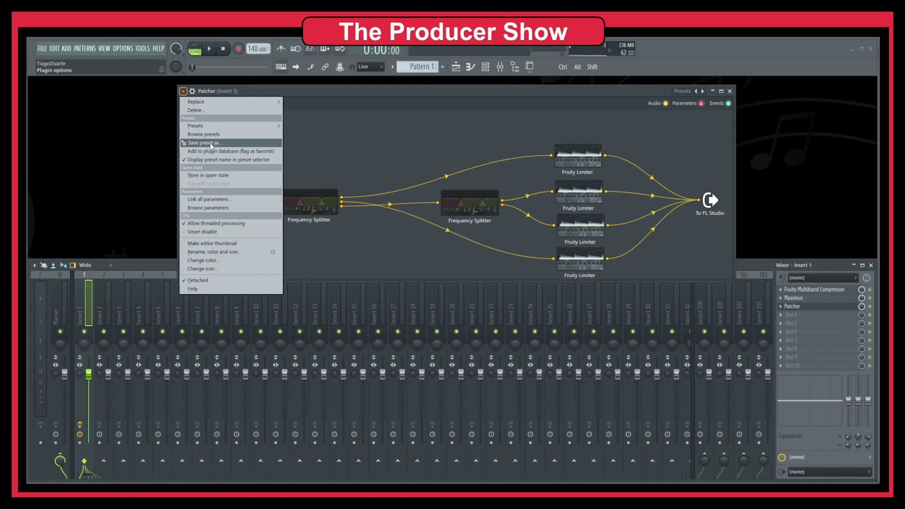
click(210, 143)
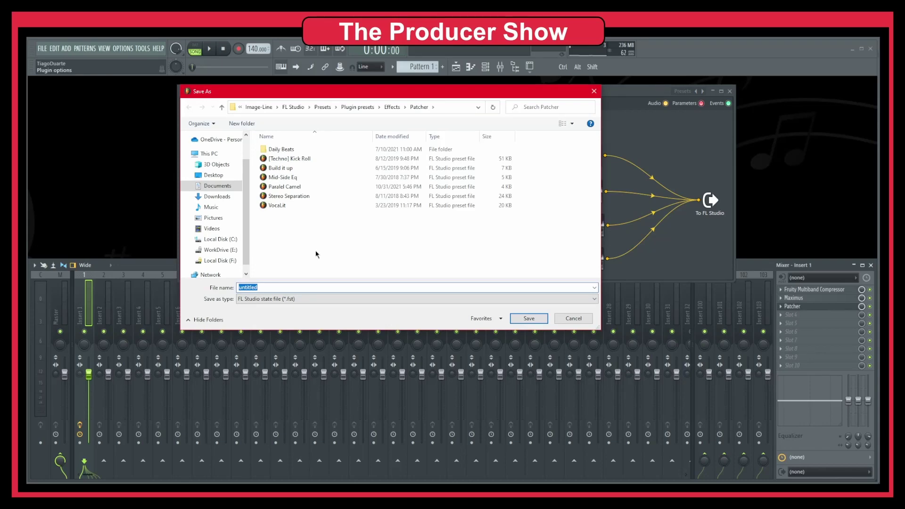
text(4)
key(BackSpace)
key(BackSpace)
text(Limiter)
key(Return)
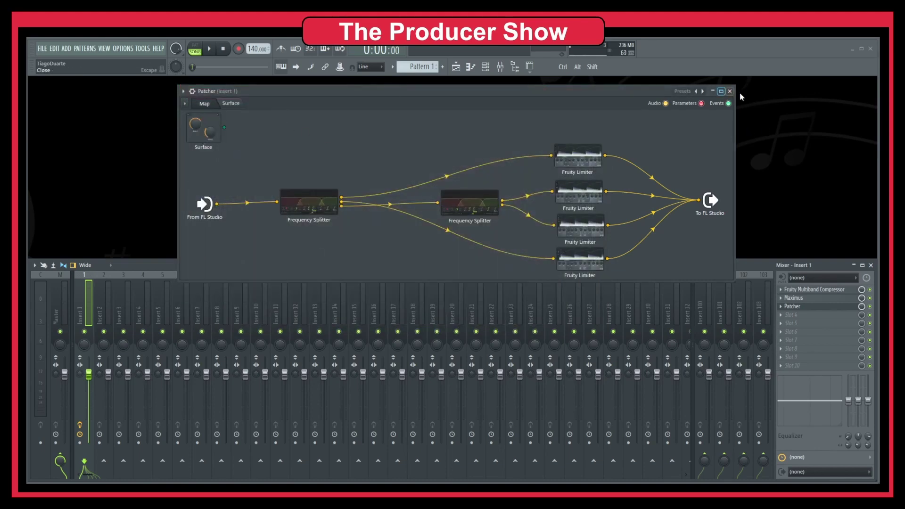
Delete Patcher from the third effect slot of Insert 1 and load a fresh Patcher in that slot.
click(786, 311)
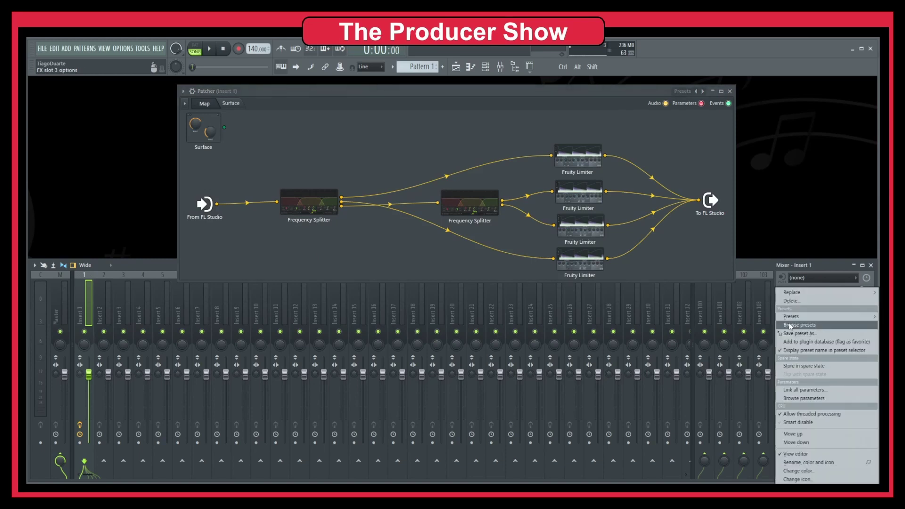
click(801, 302)
click(490, 304)
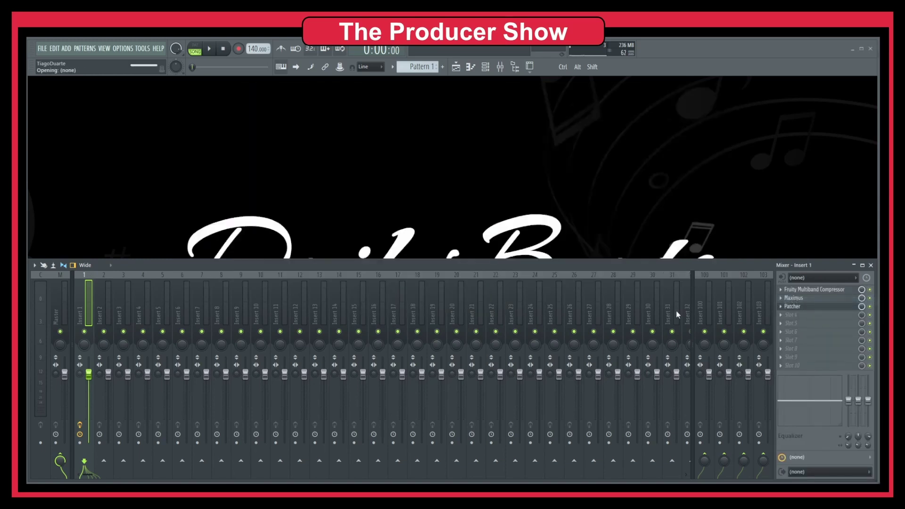
click(783, 307)
mouse_move(785, 304)
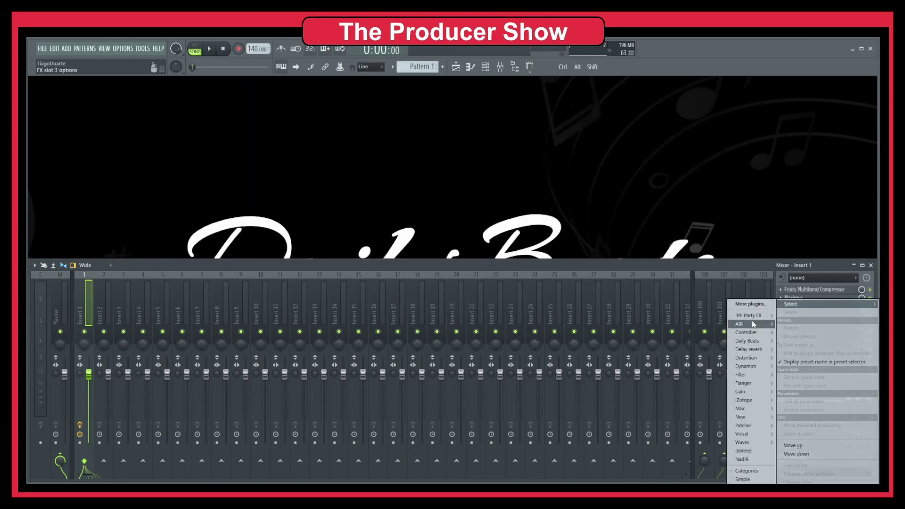
mouse_move(752, 427)
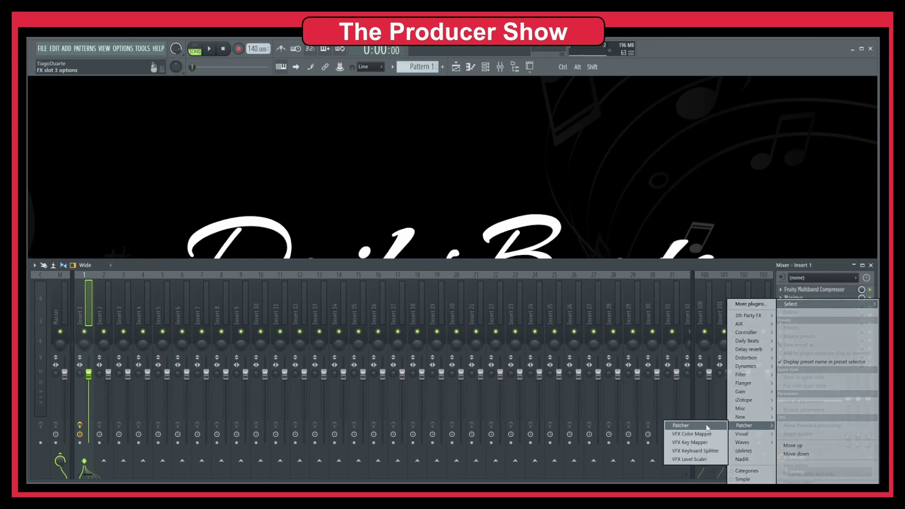
click(680, 425)
Load the 4-MultiBand Comp preset in the new Patcher and widen its window to fit the whole chain.
click(417, 91)
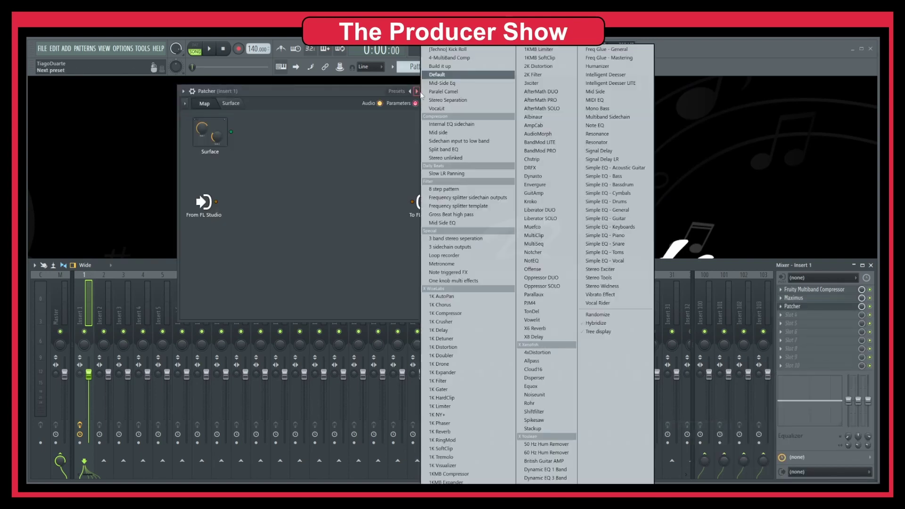
click(456, 61)
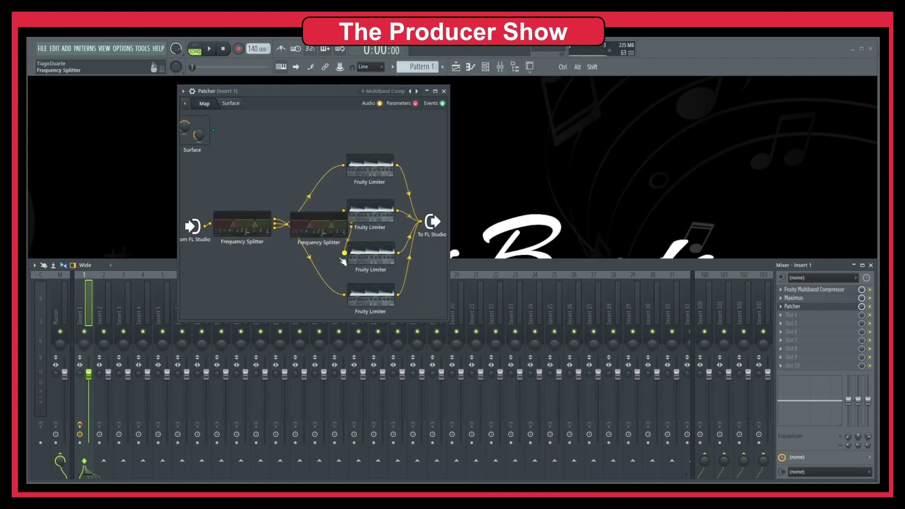
drag(450, 325, 729, 331)
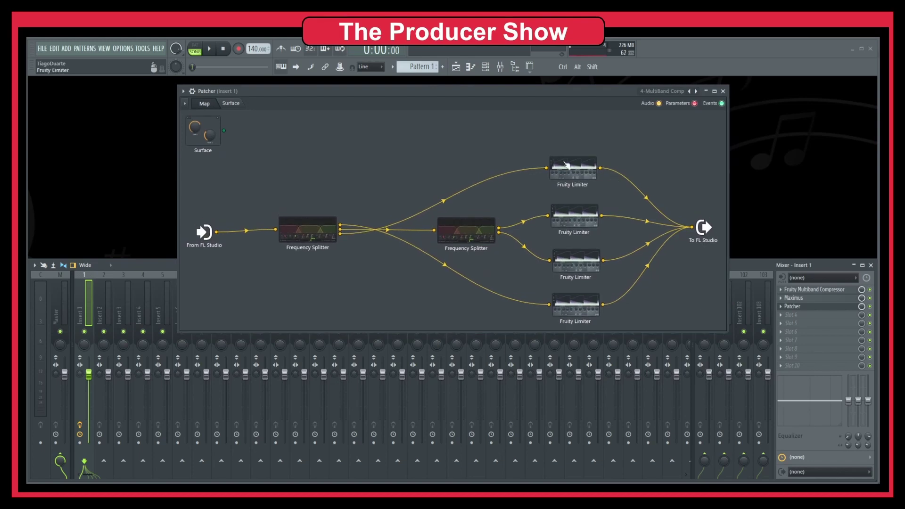